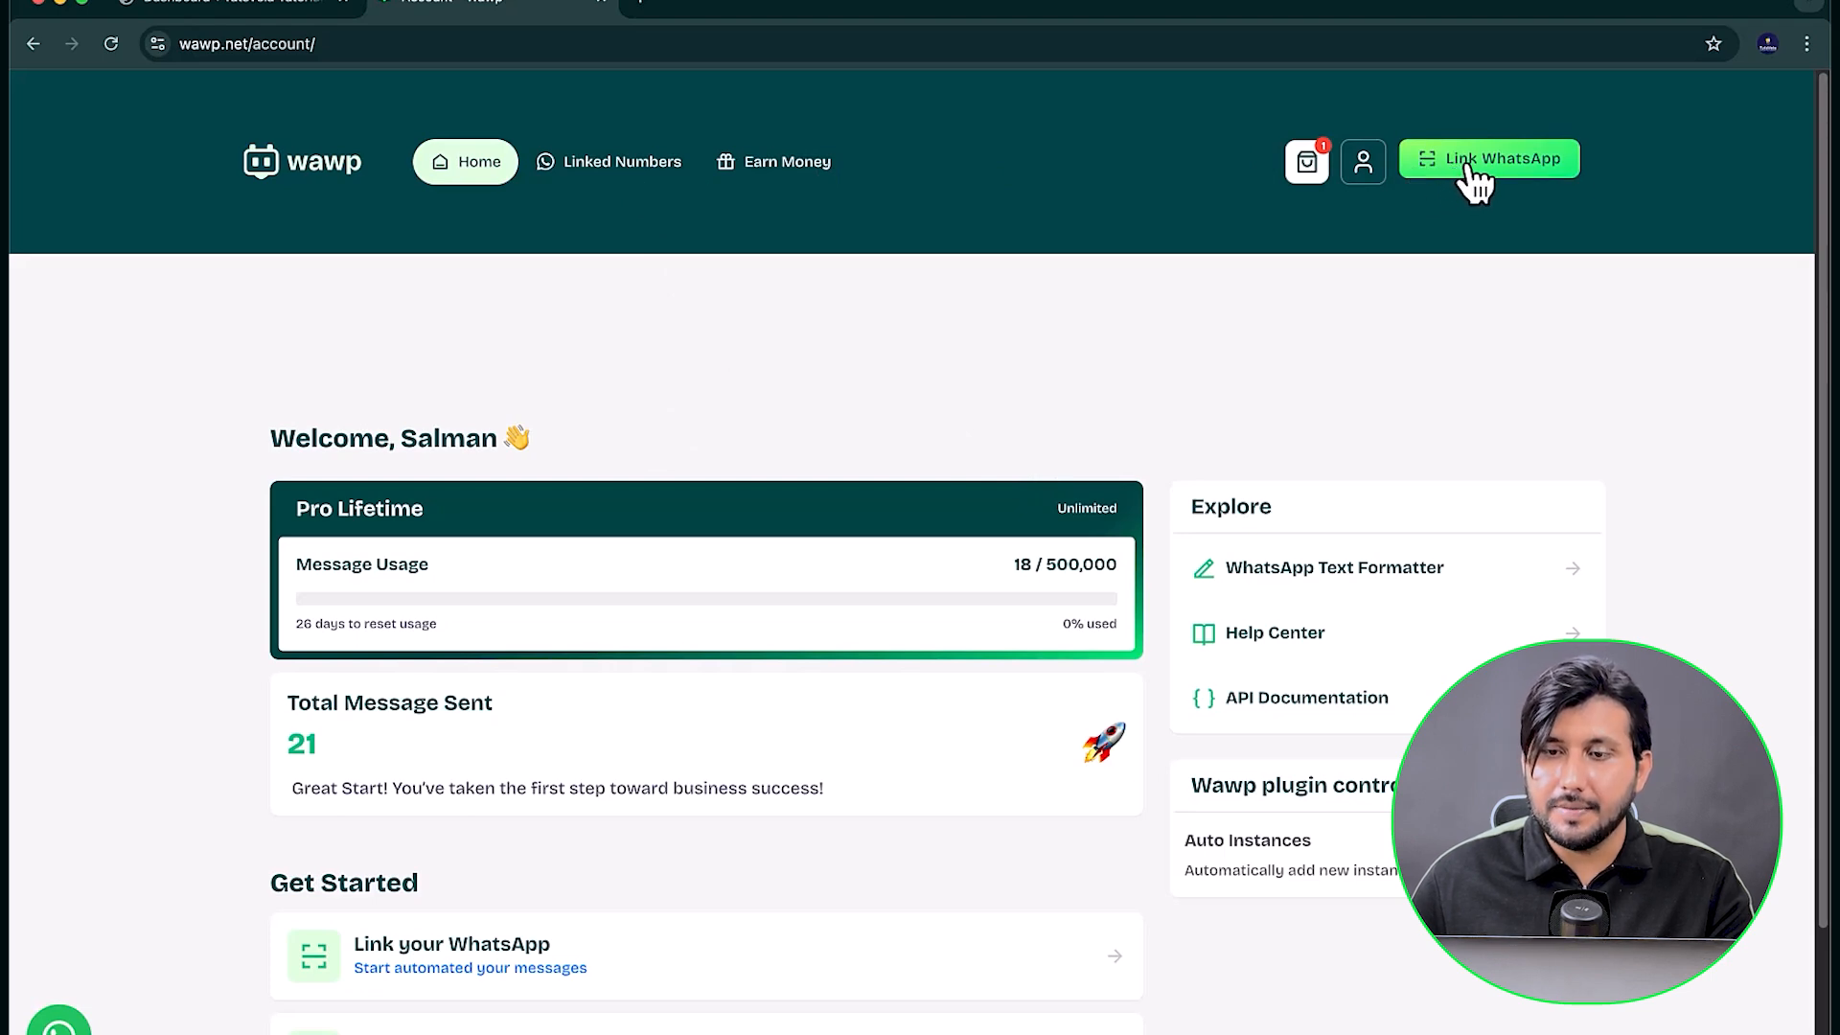
Step: Create a WhatsApp session named MyBrandNumber in the Wawp account and link the phone number through its QR code
left_click(1465, 161)
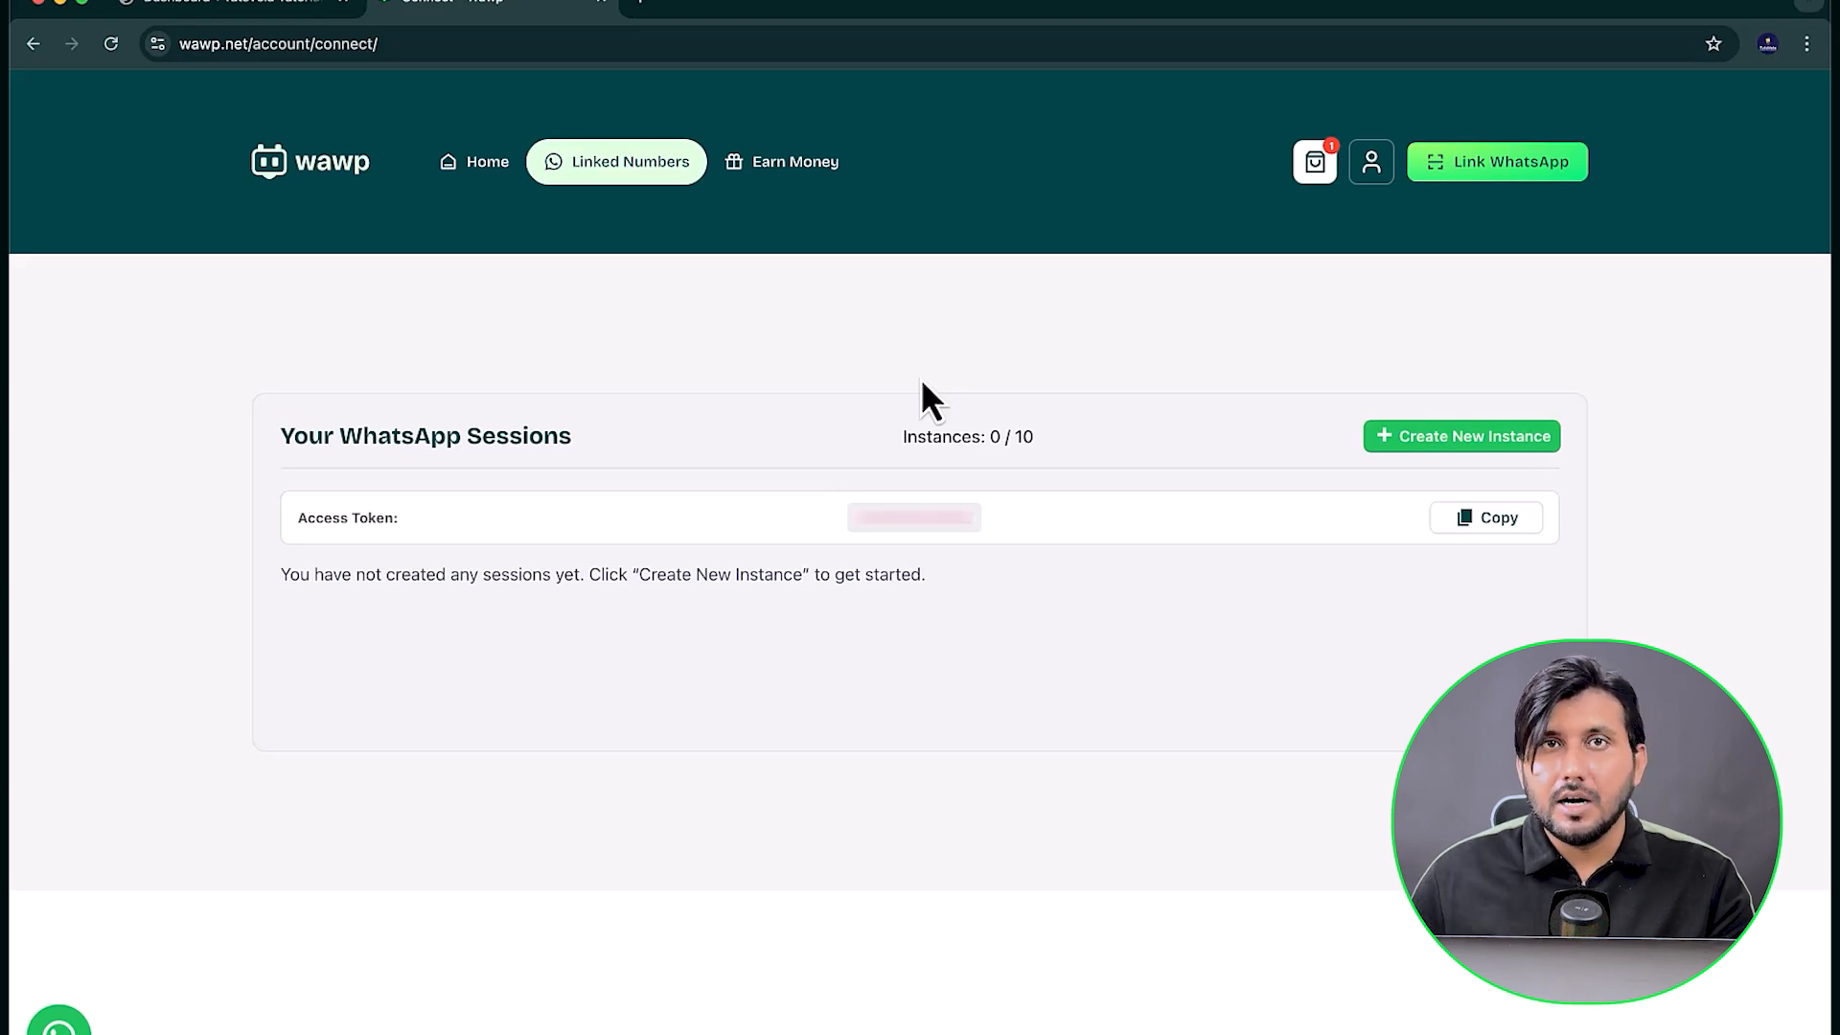
left_click_drag(295, 517, 854, 513)
left_click(858, 525)
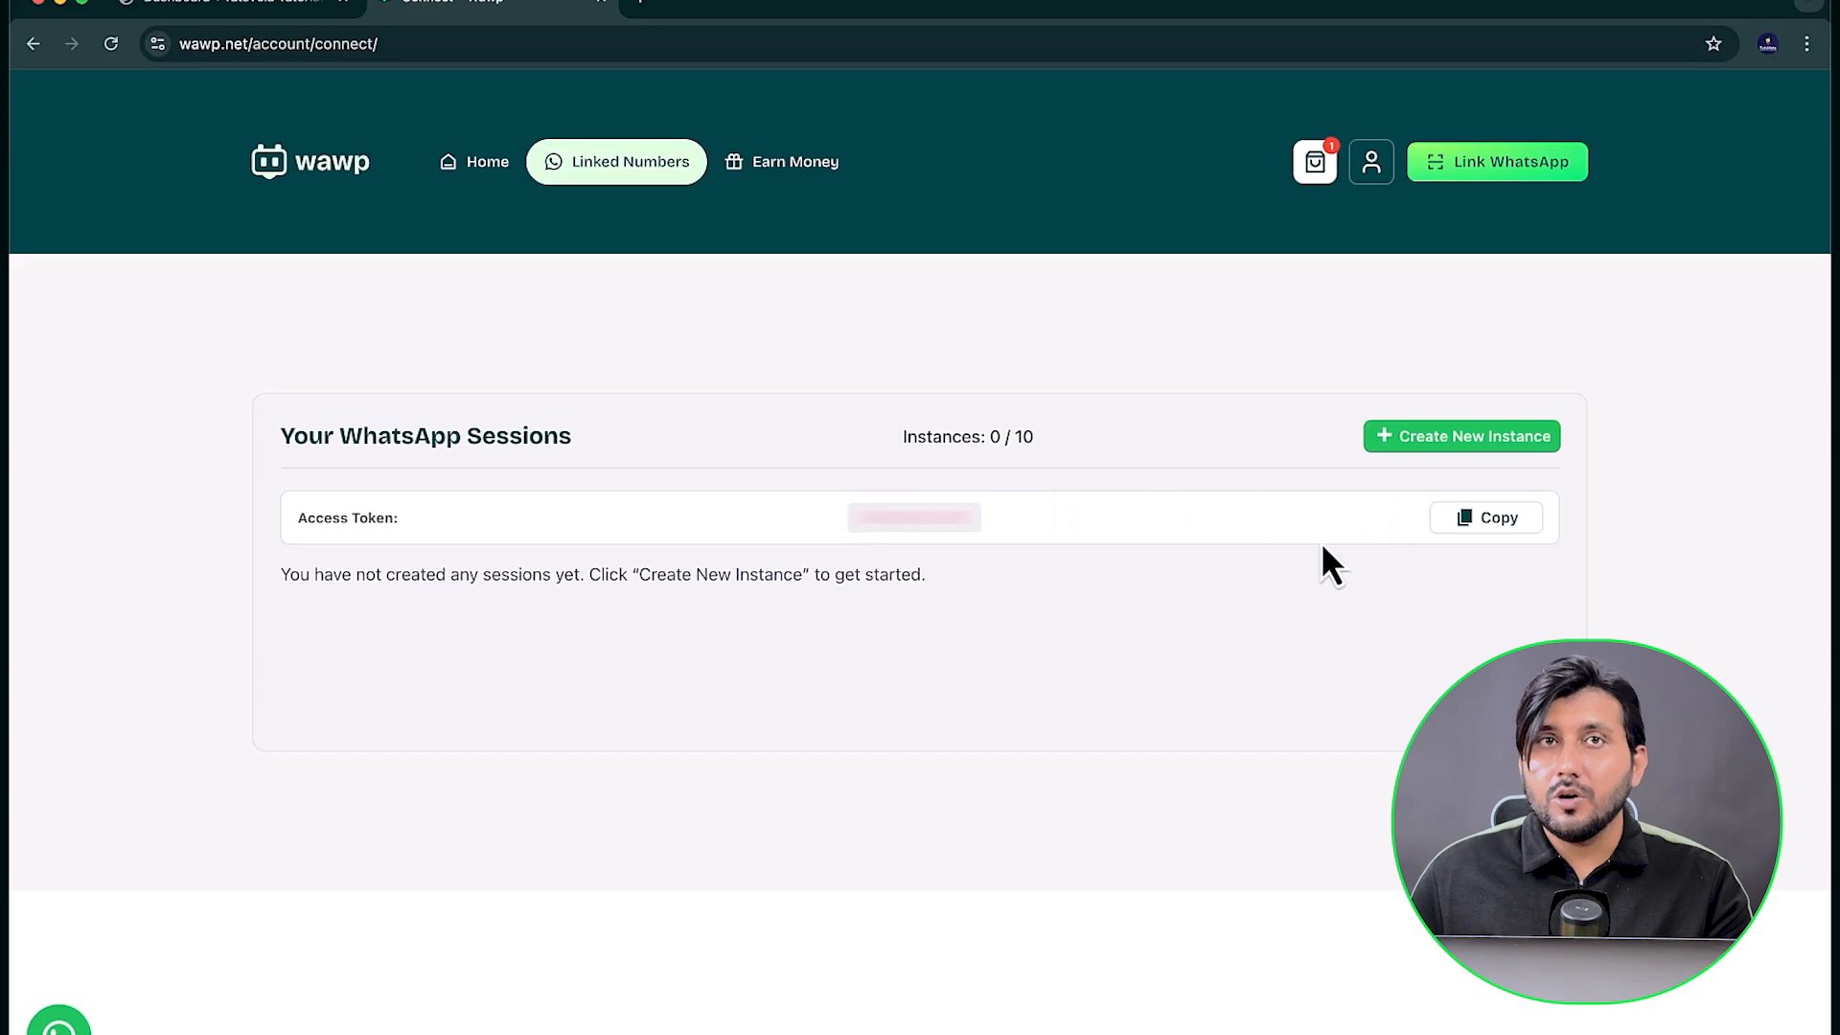
left_click(1466, 443)
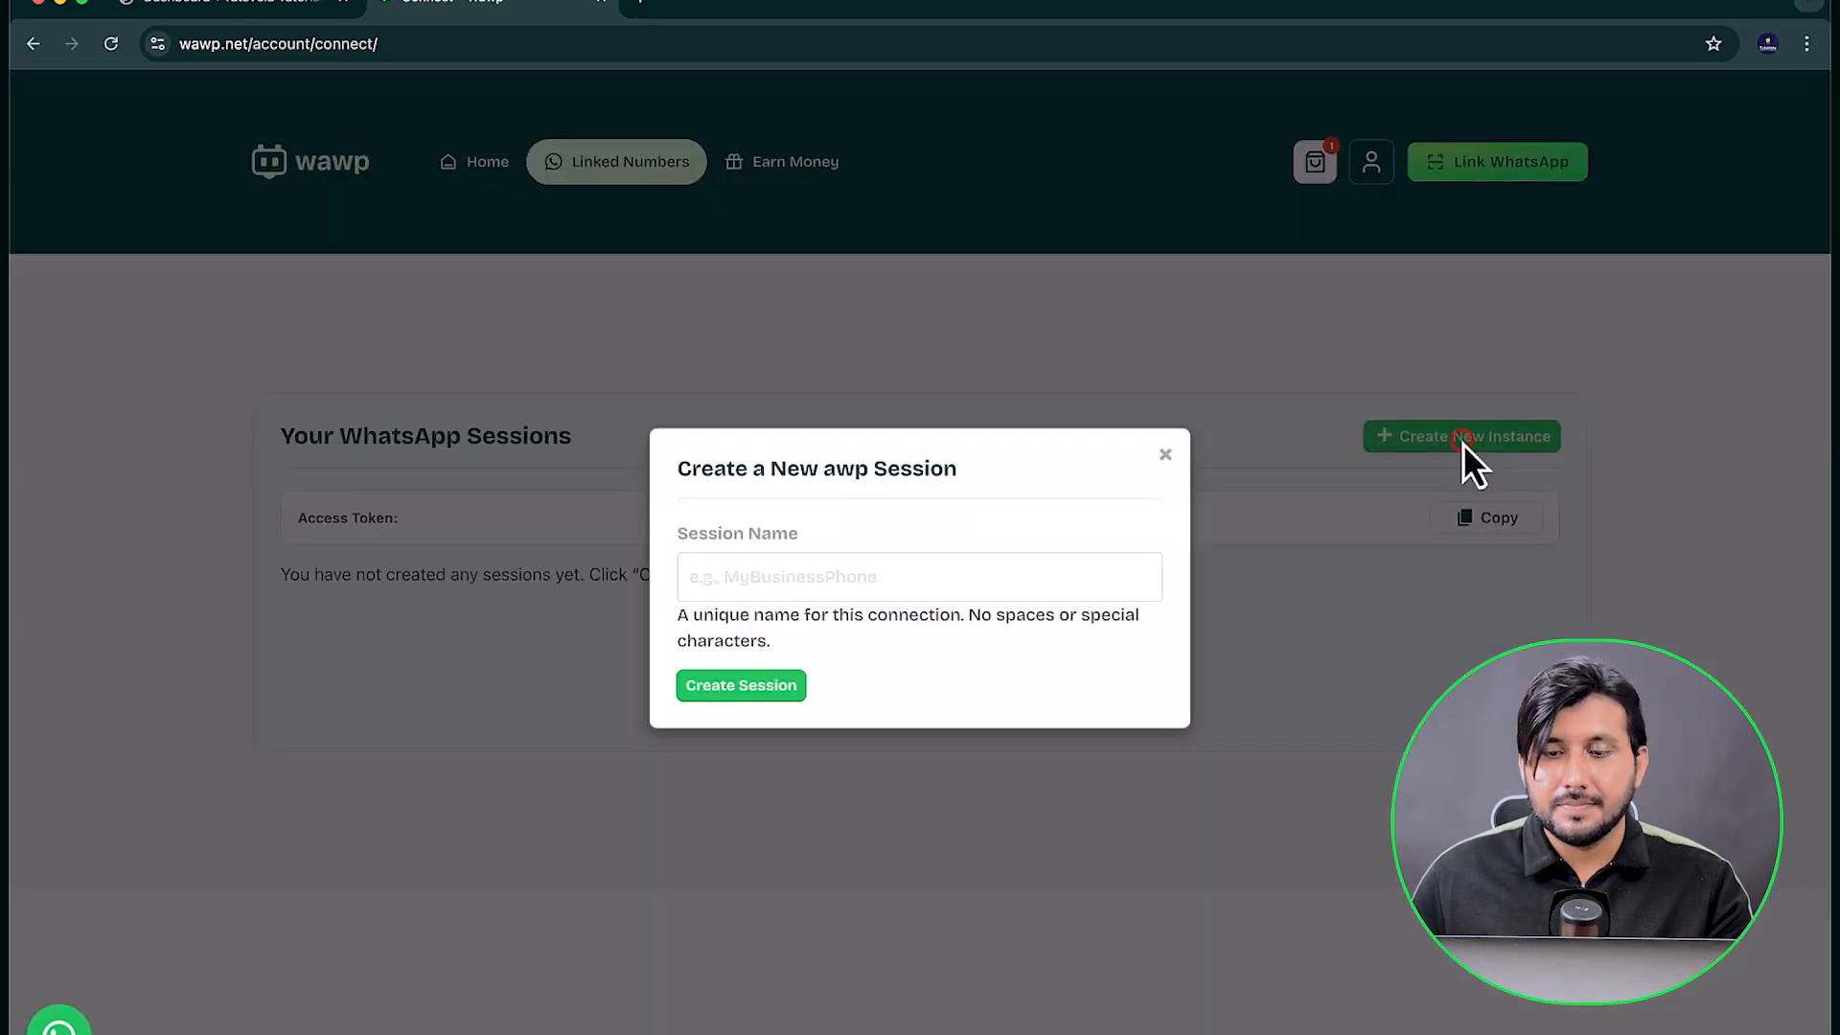
left_click(715, 577)
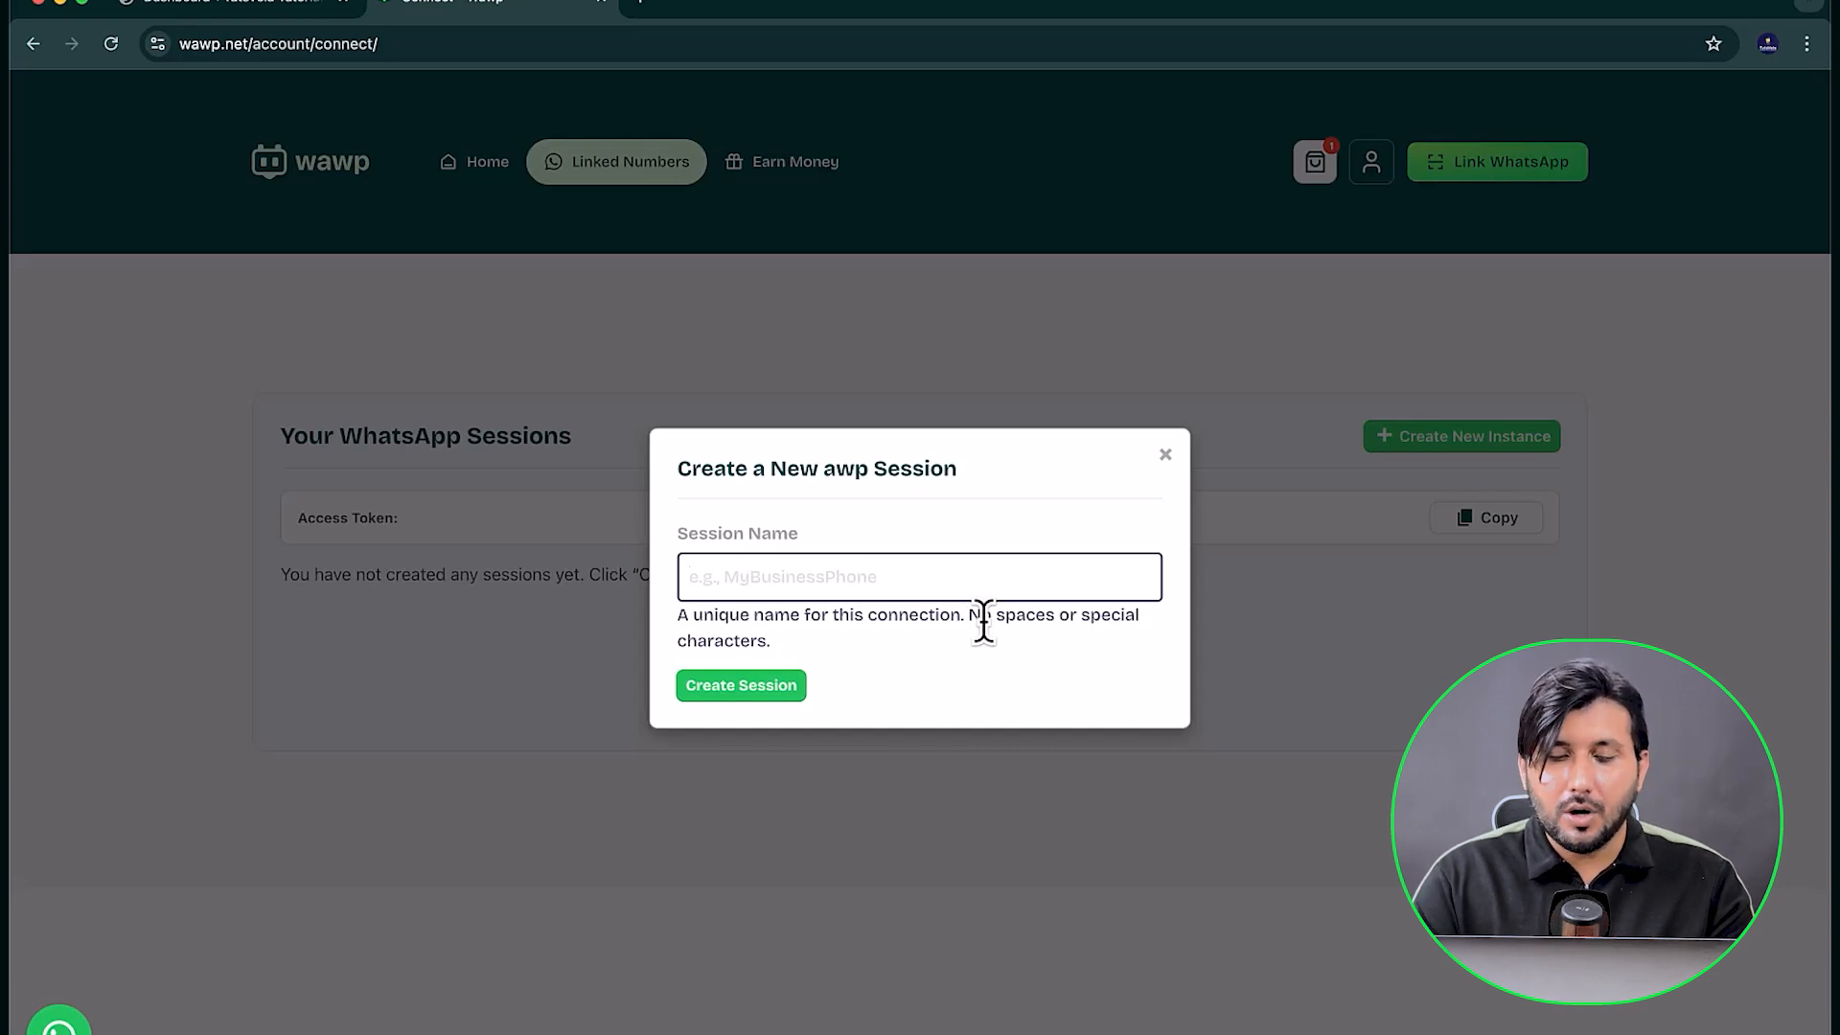
type("MyBrandNumber")
left_click(731, 688)
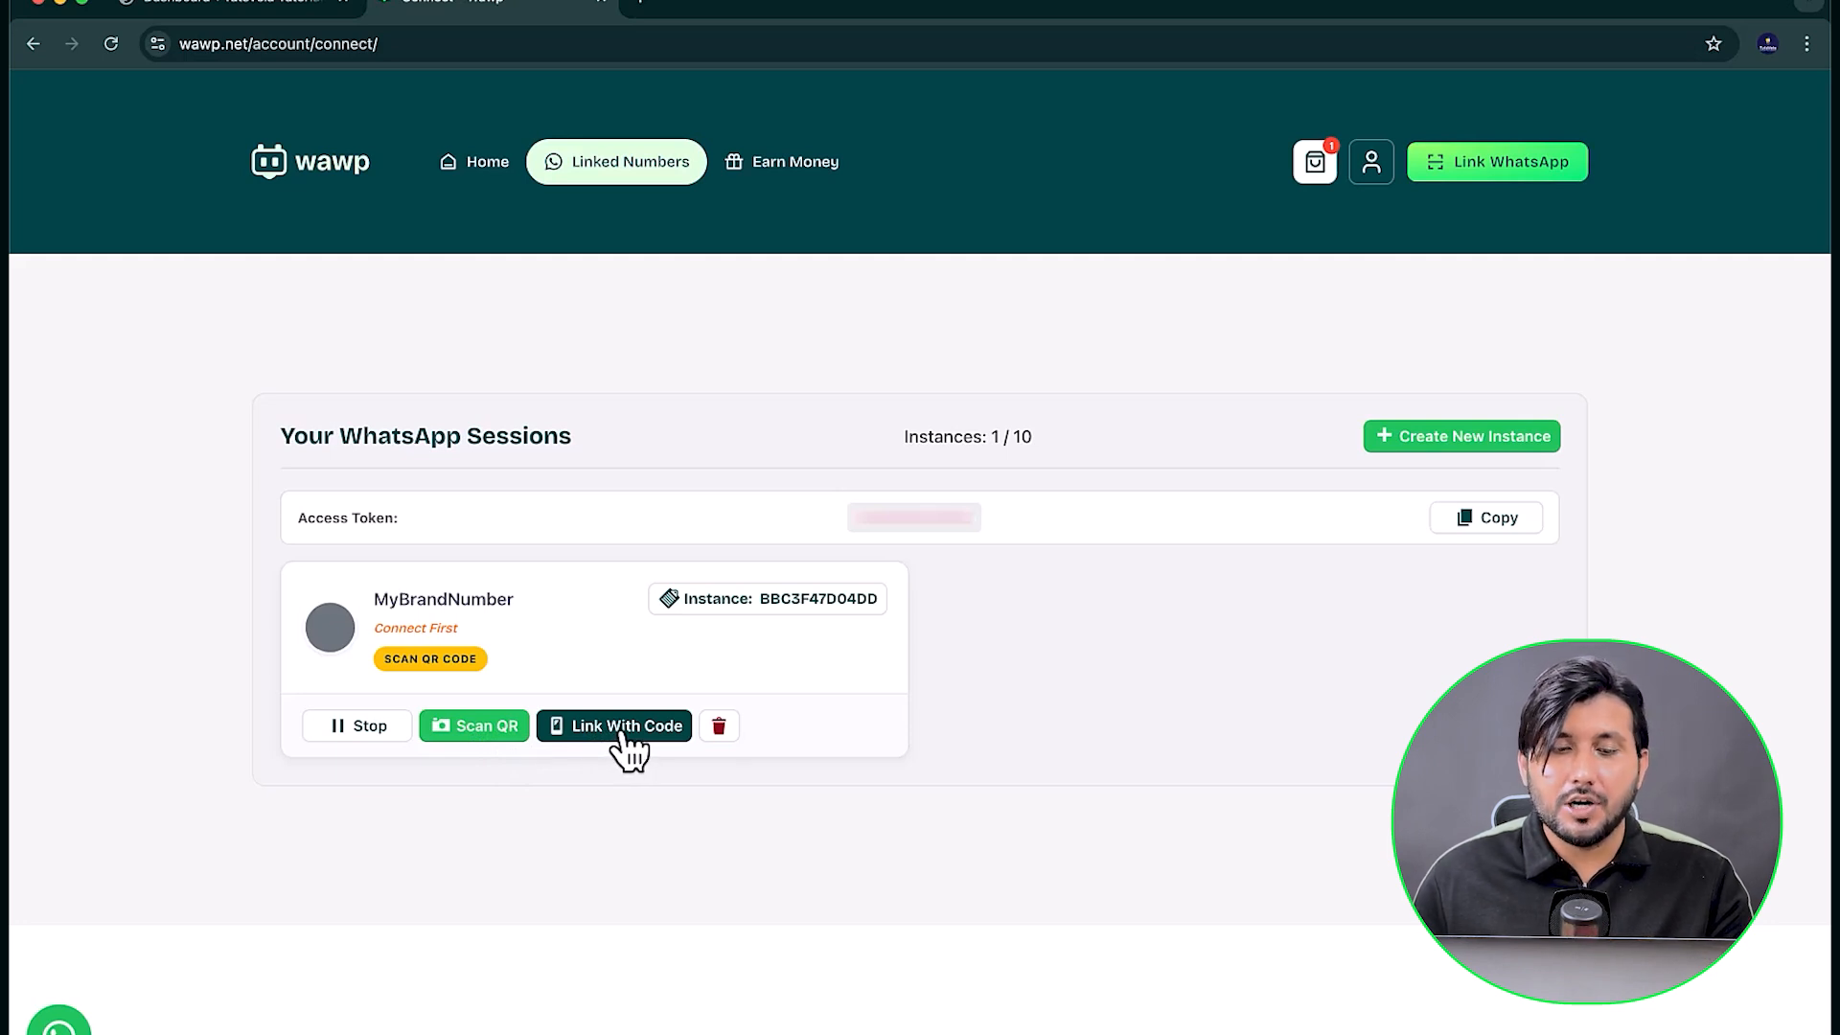
left_click(489, 729)
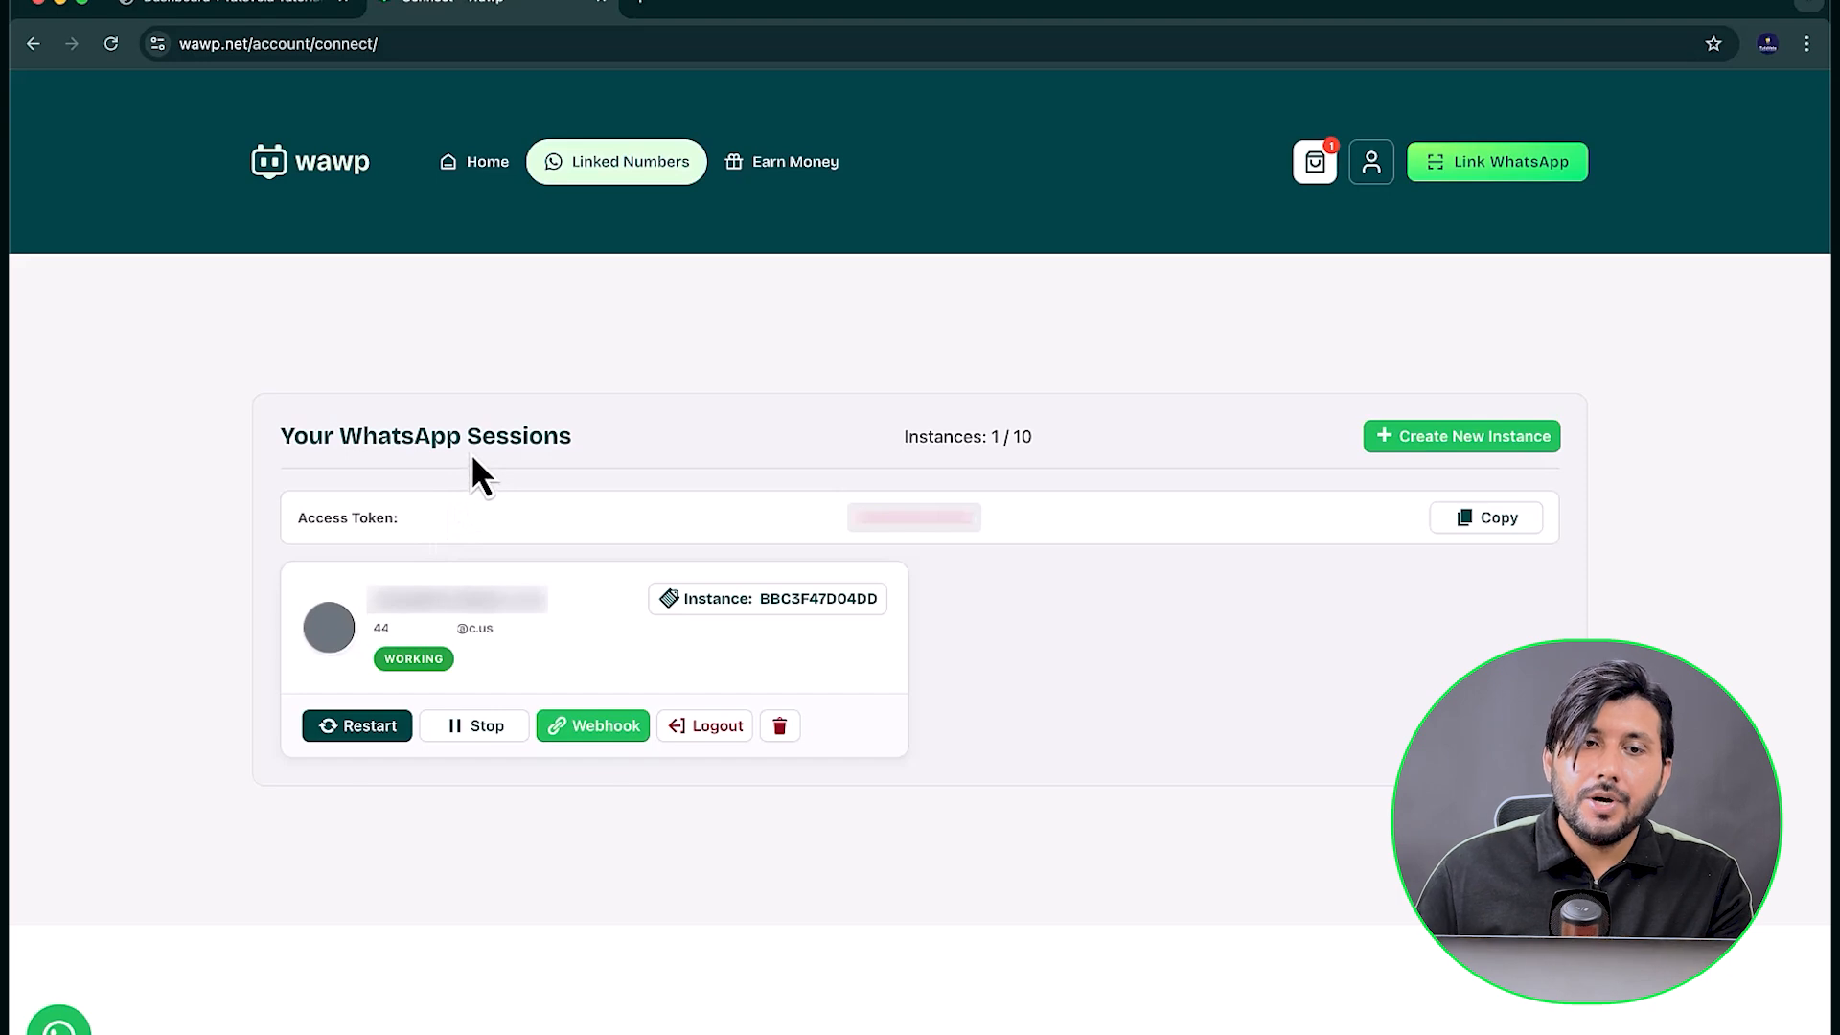
Step: Switch to the WordPress admin site and open the Wawp plugin's WhatsApp Sender settings
left_click(211, 8)
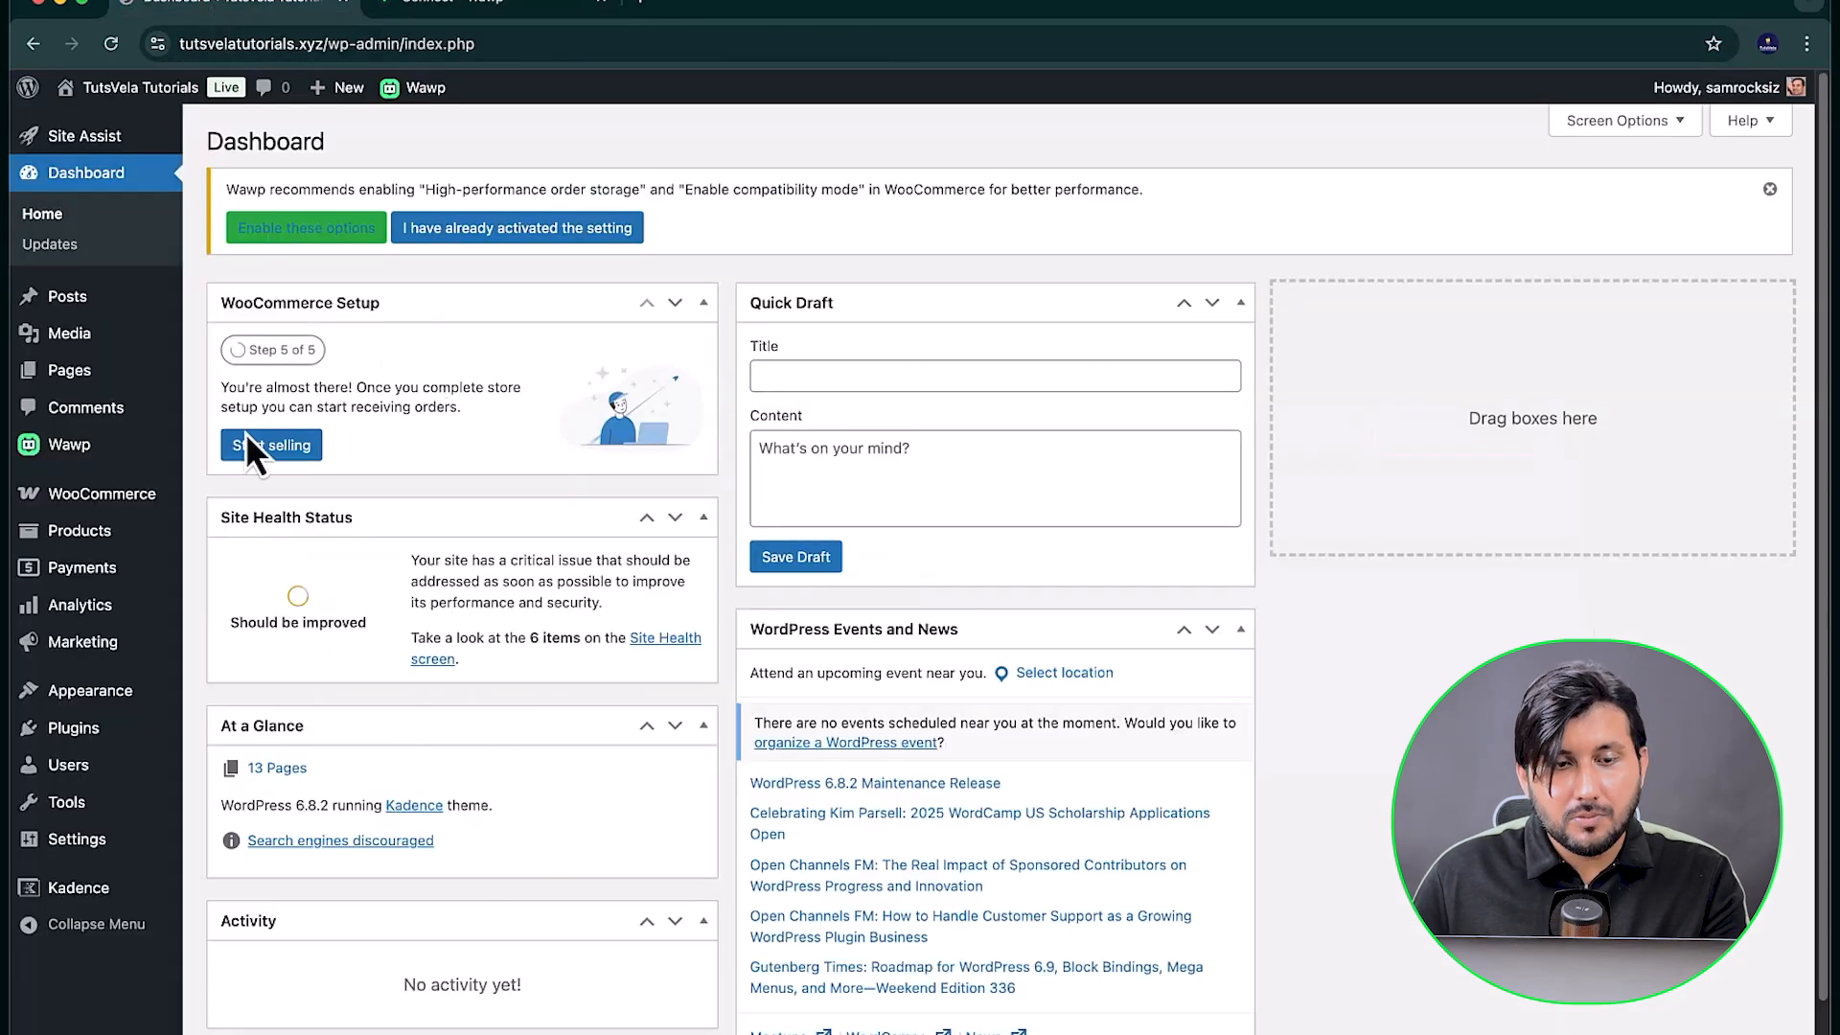
left_click(60, 445)
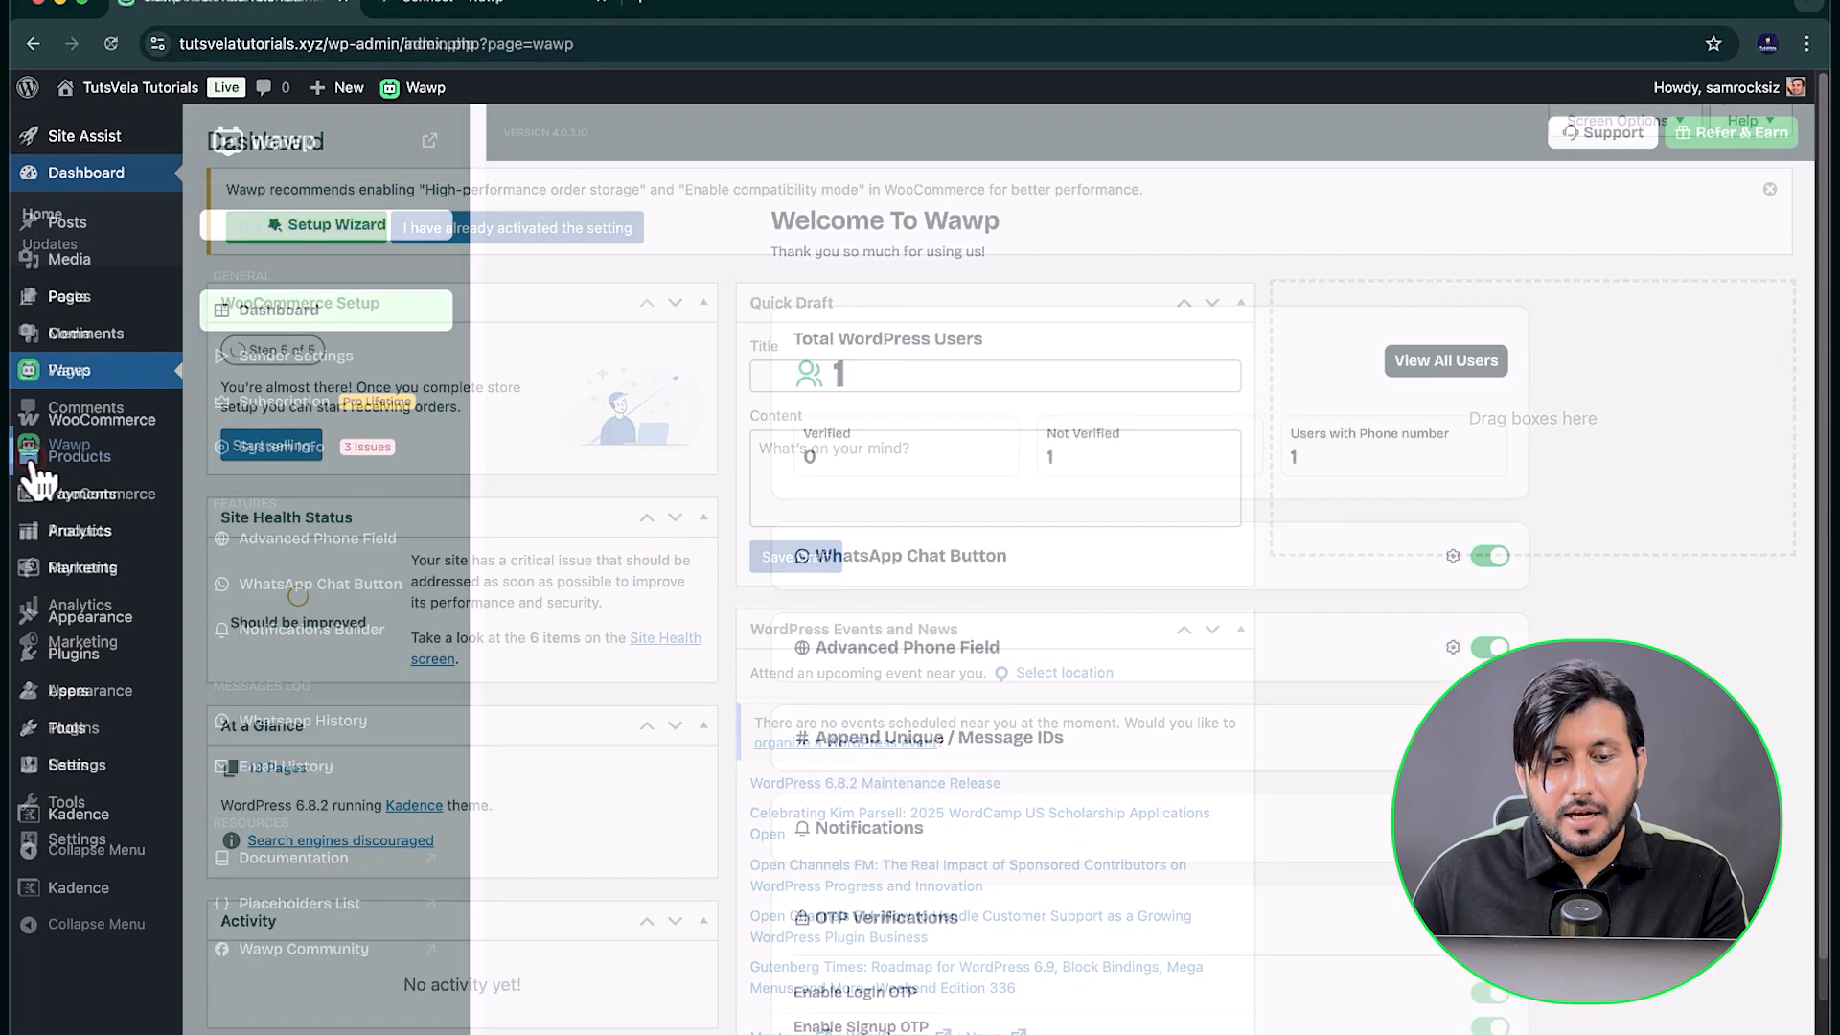
left_click(311, 356)
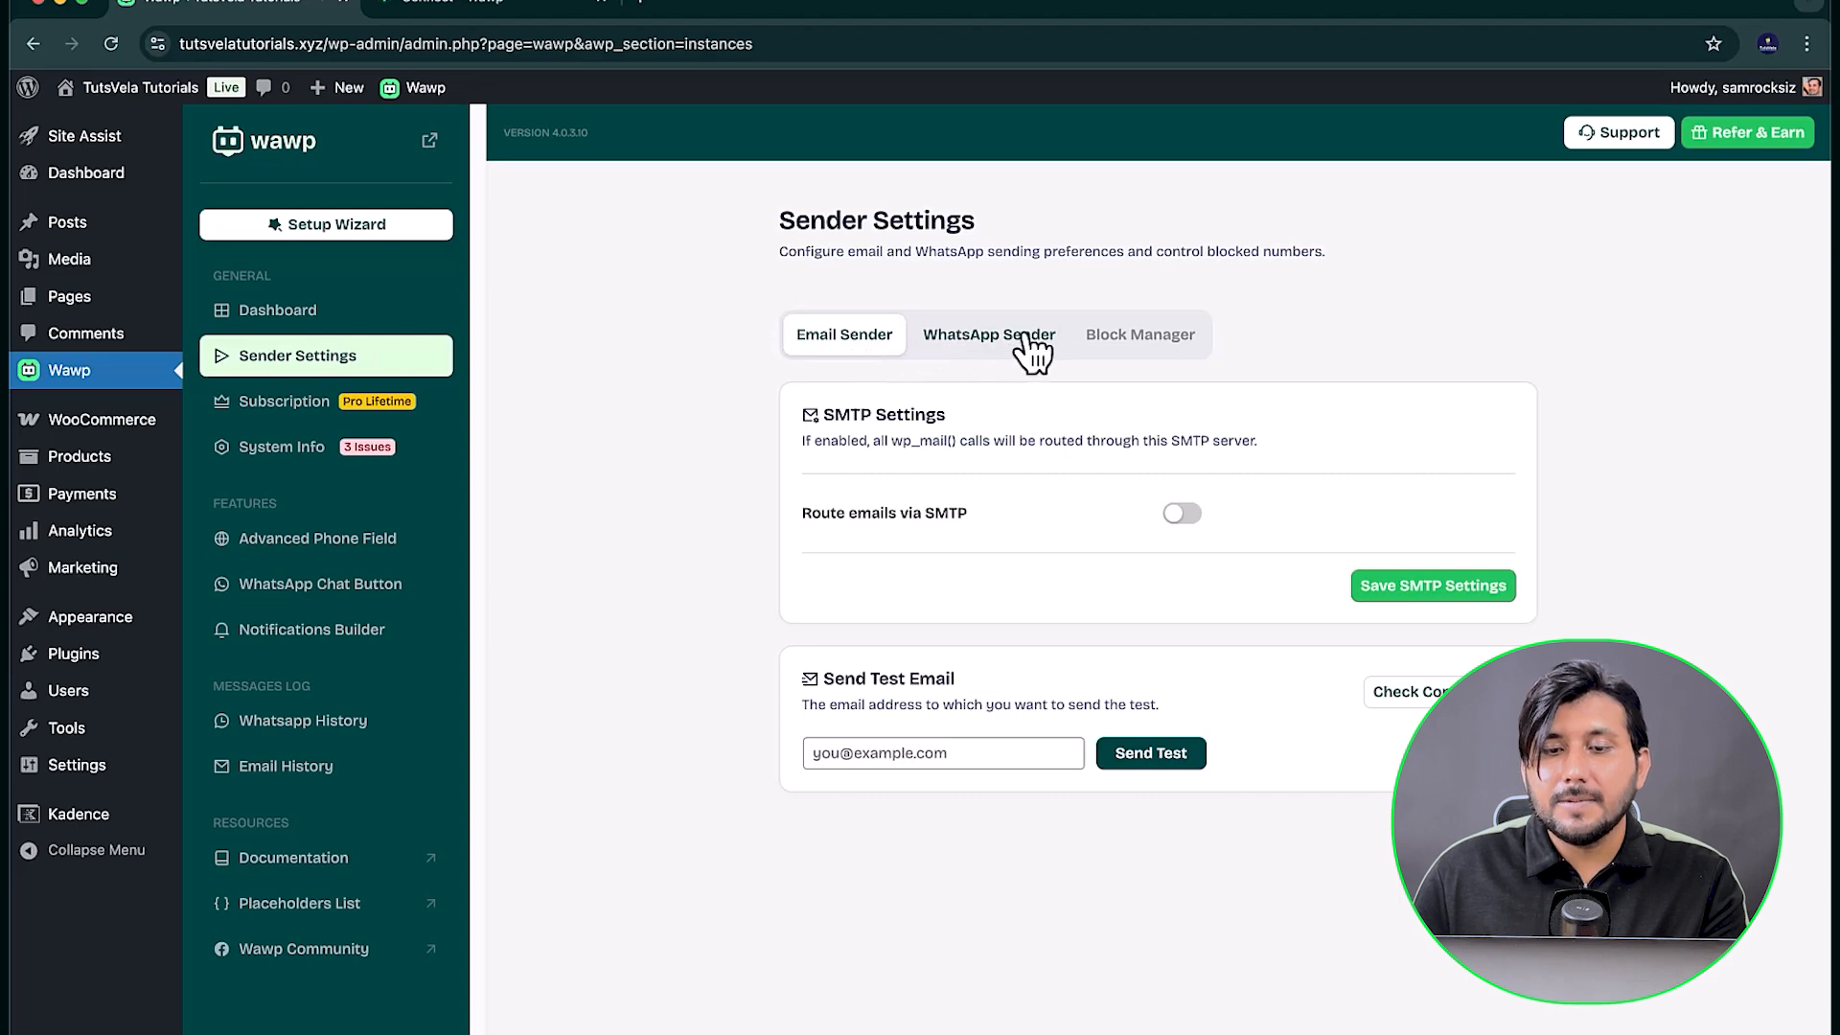
left_click(993, 341)
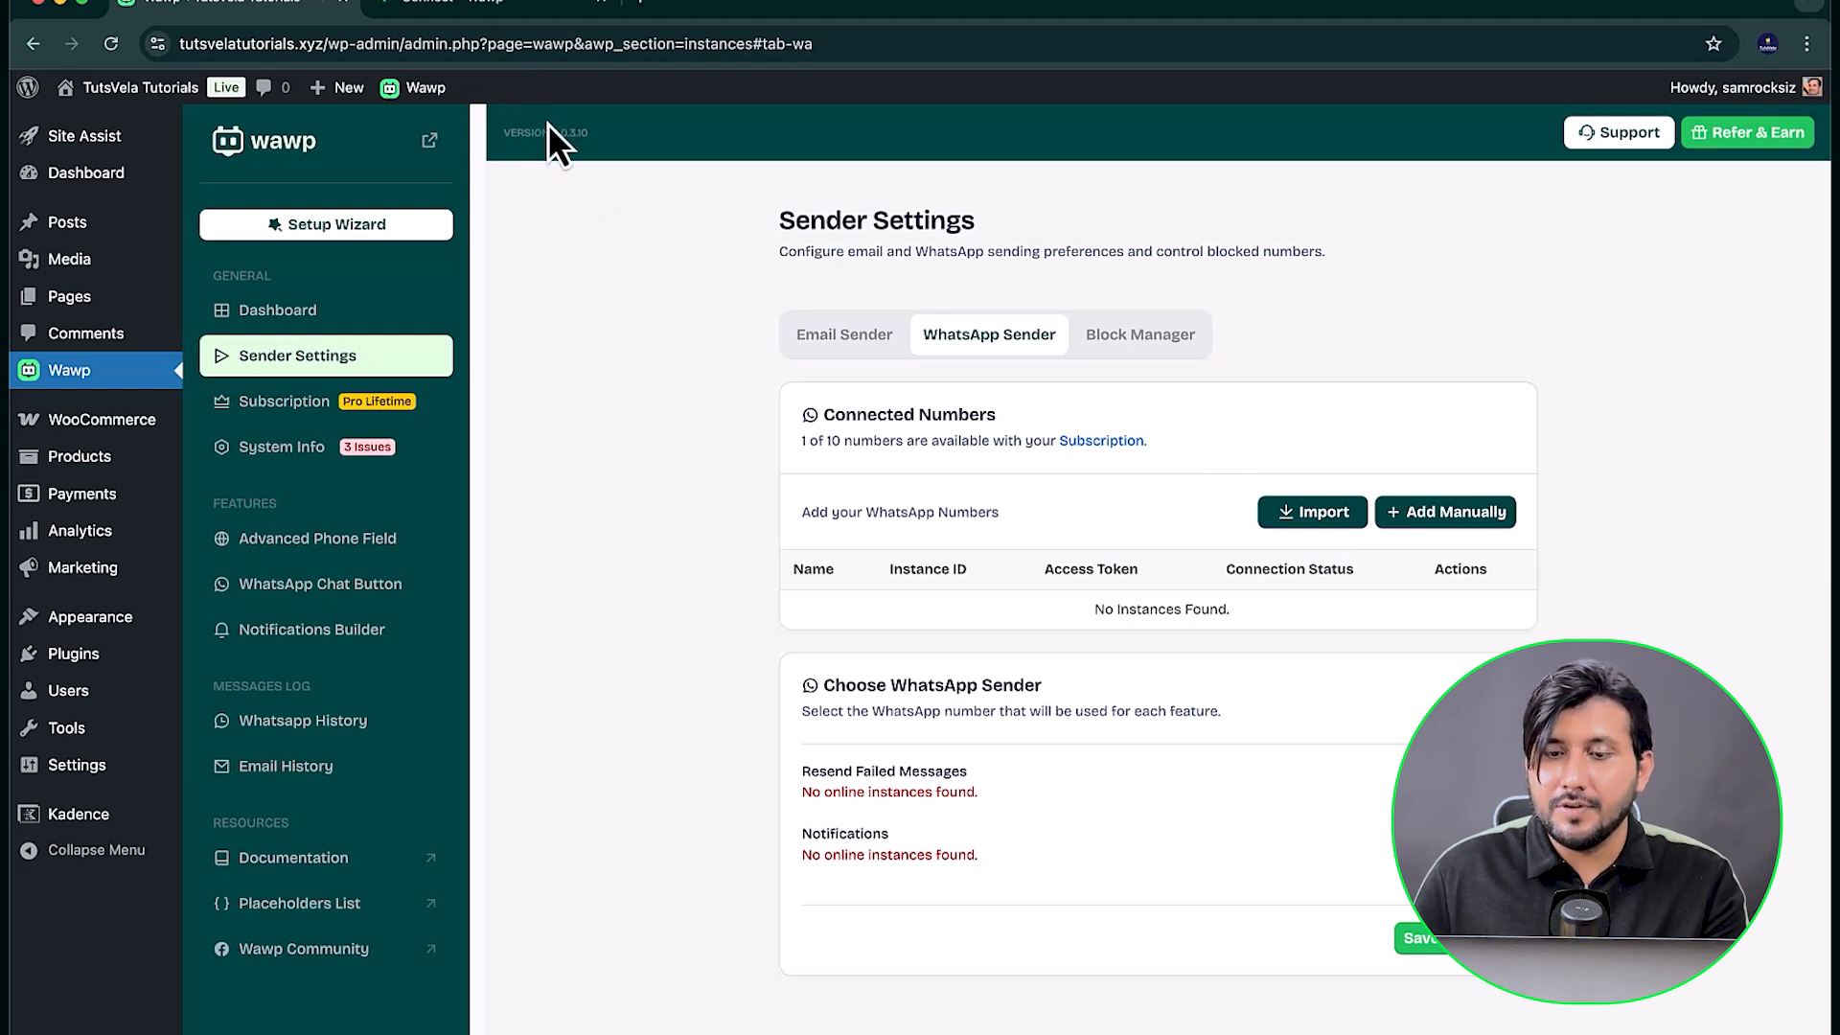
Step: Try to import the linked WhatsApp instance from the Wawp account into the connected numbers
left_click(1294, 503)
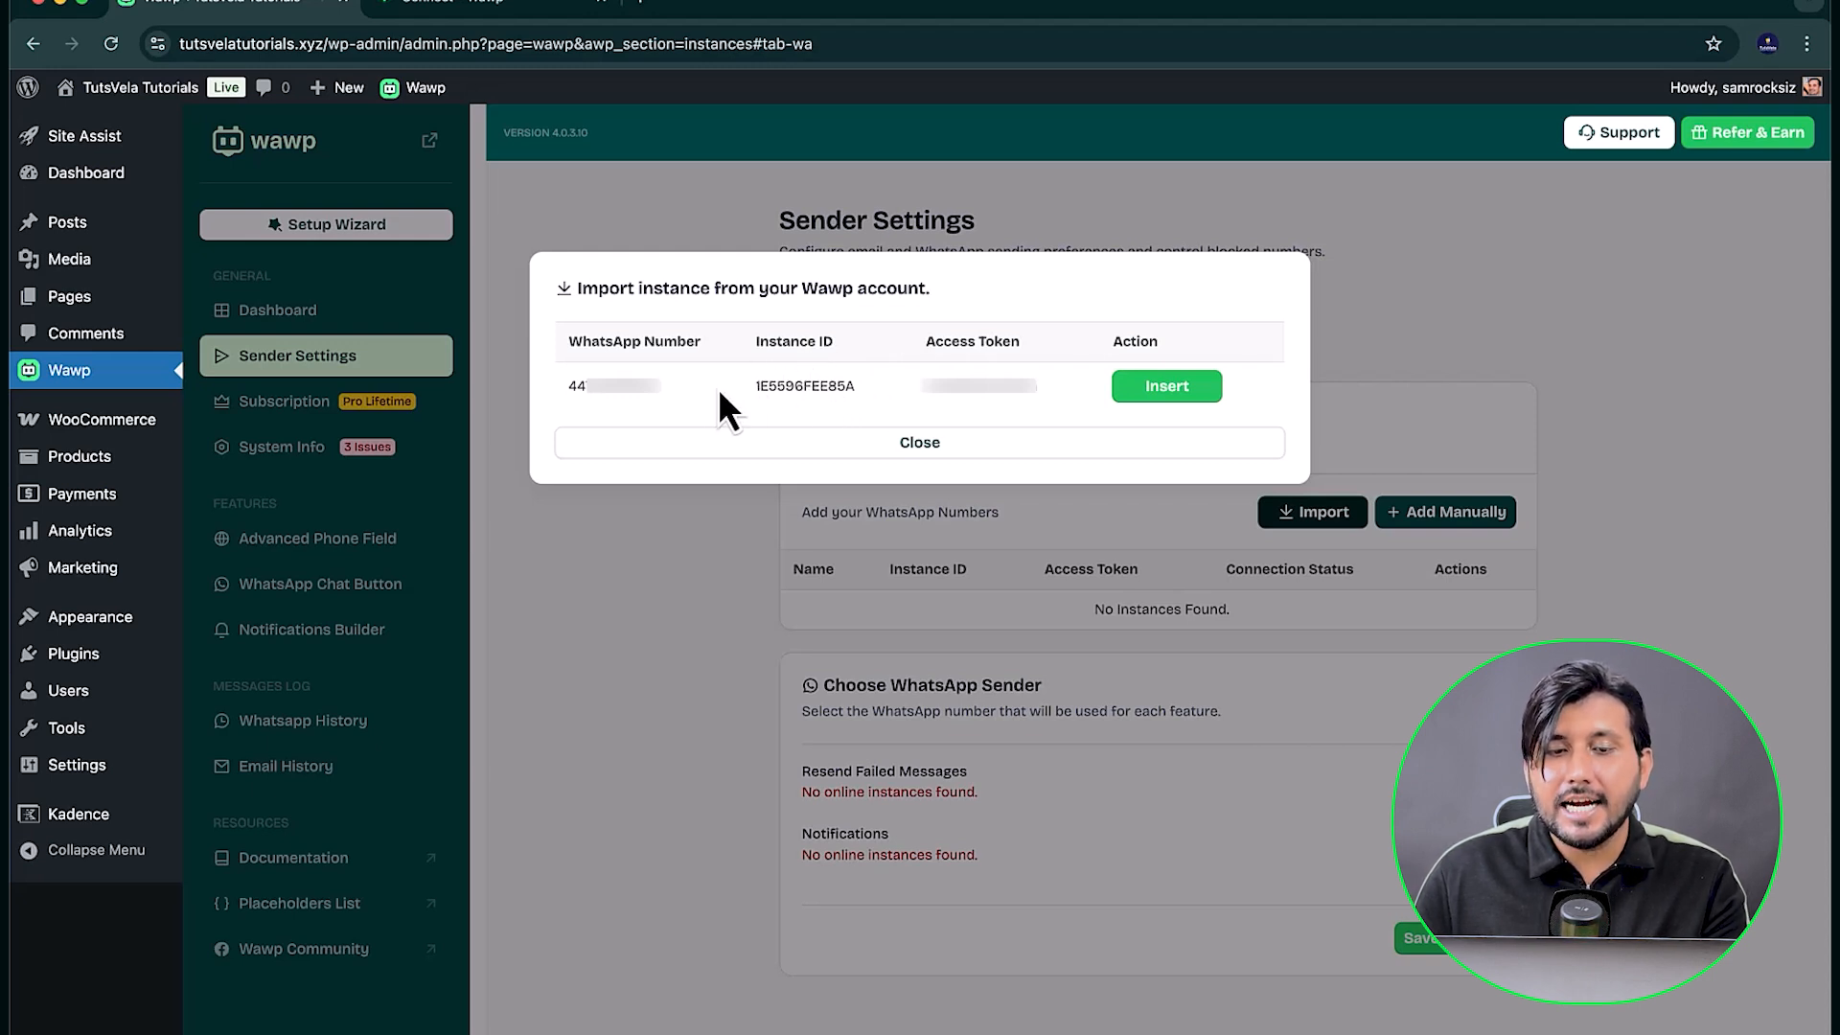
left_click(1160, 388)
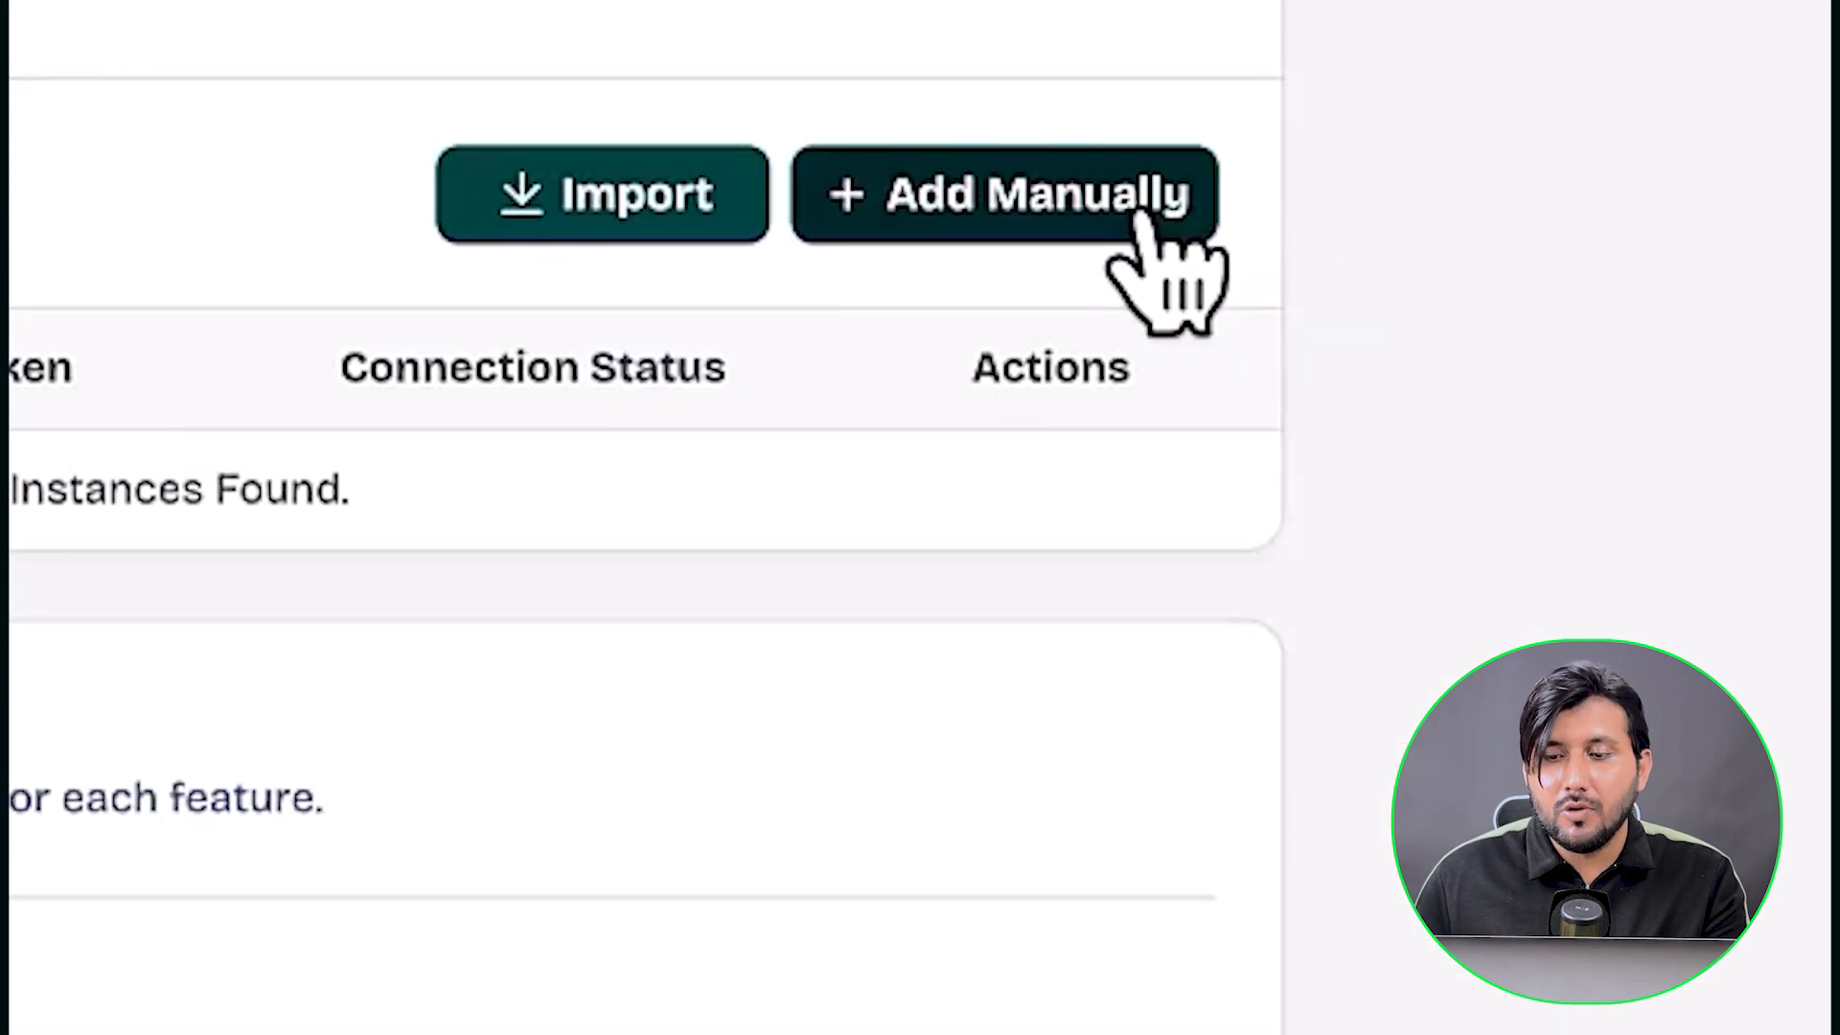
Step: Start a manual instance named MybusinessLine and fill in the instance ID copied from the session in the Wawp account
left_click(1490, 515)
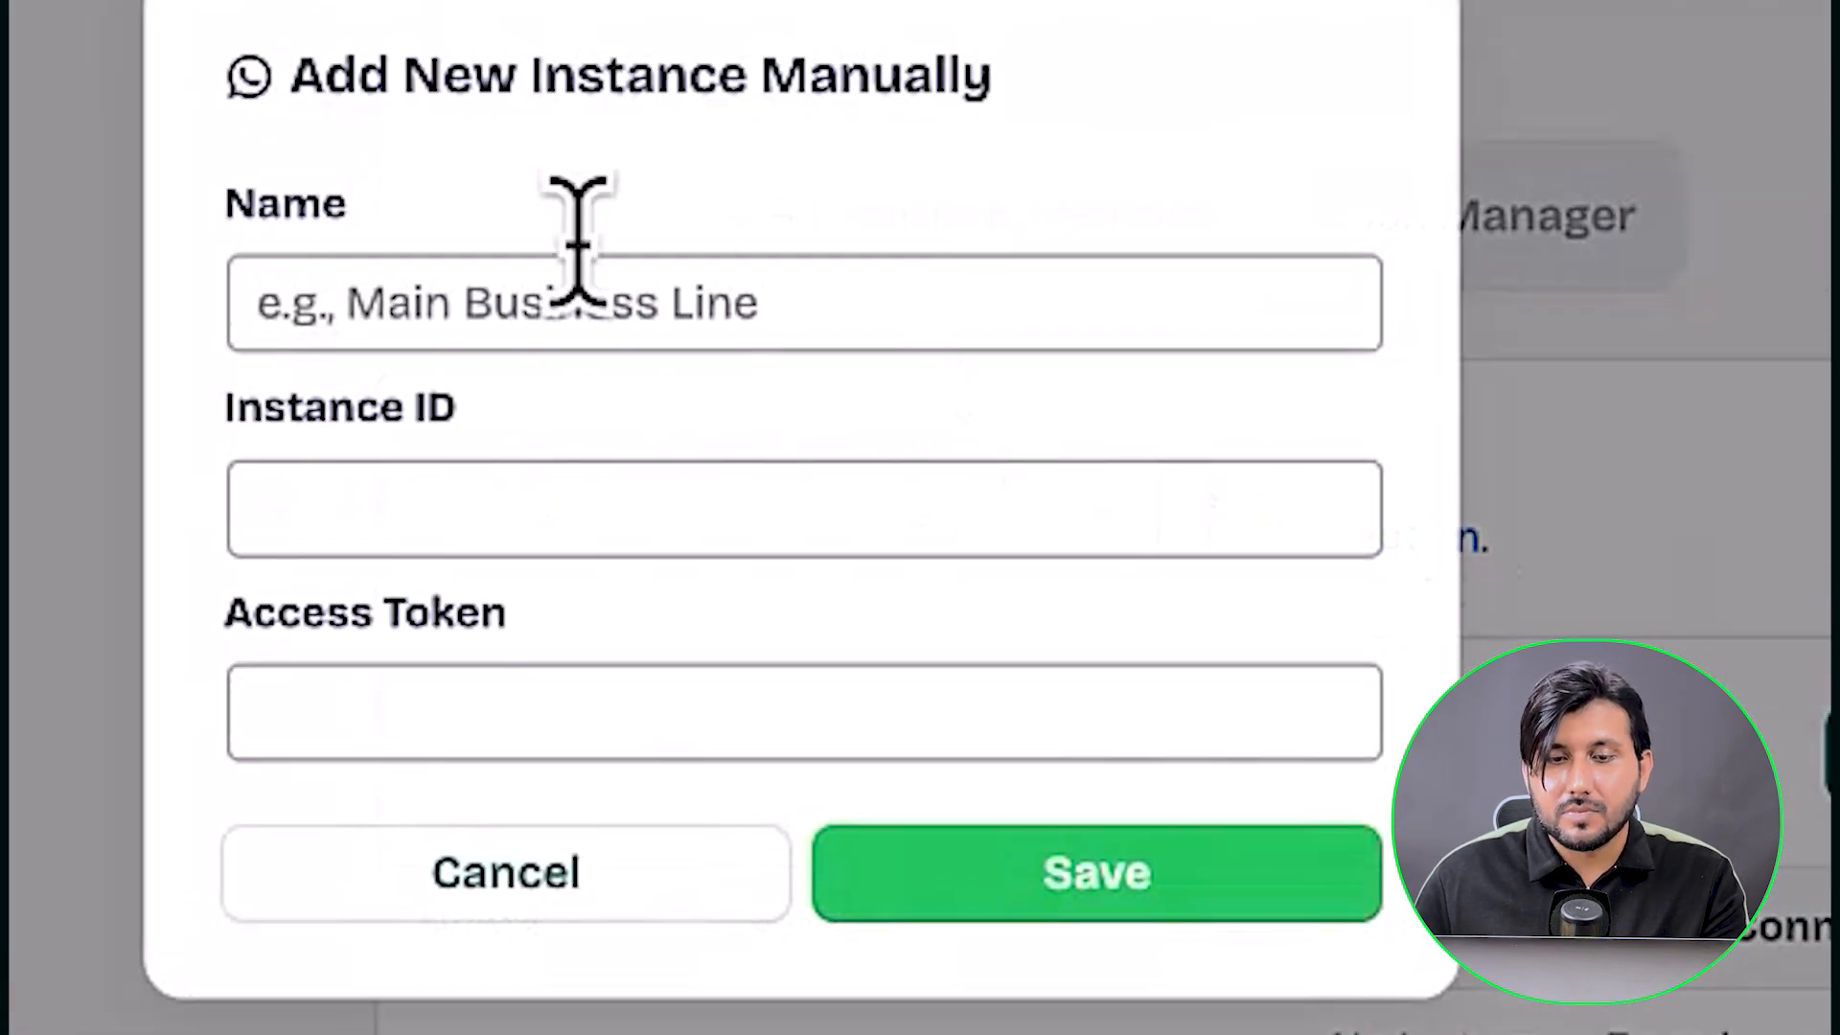
left_click(495, 272)
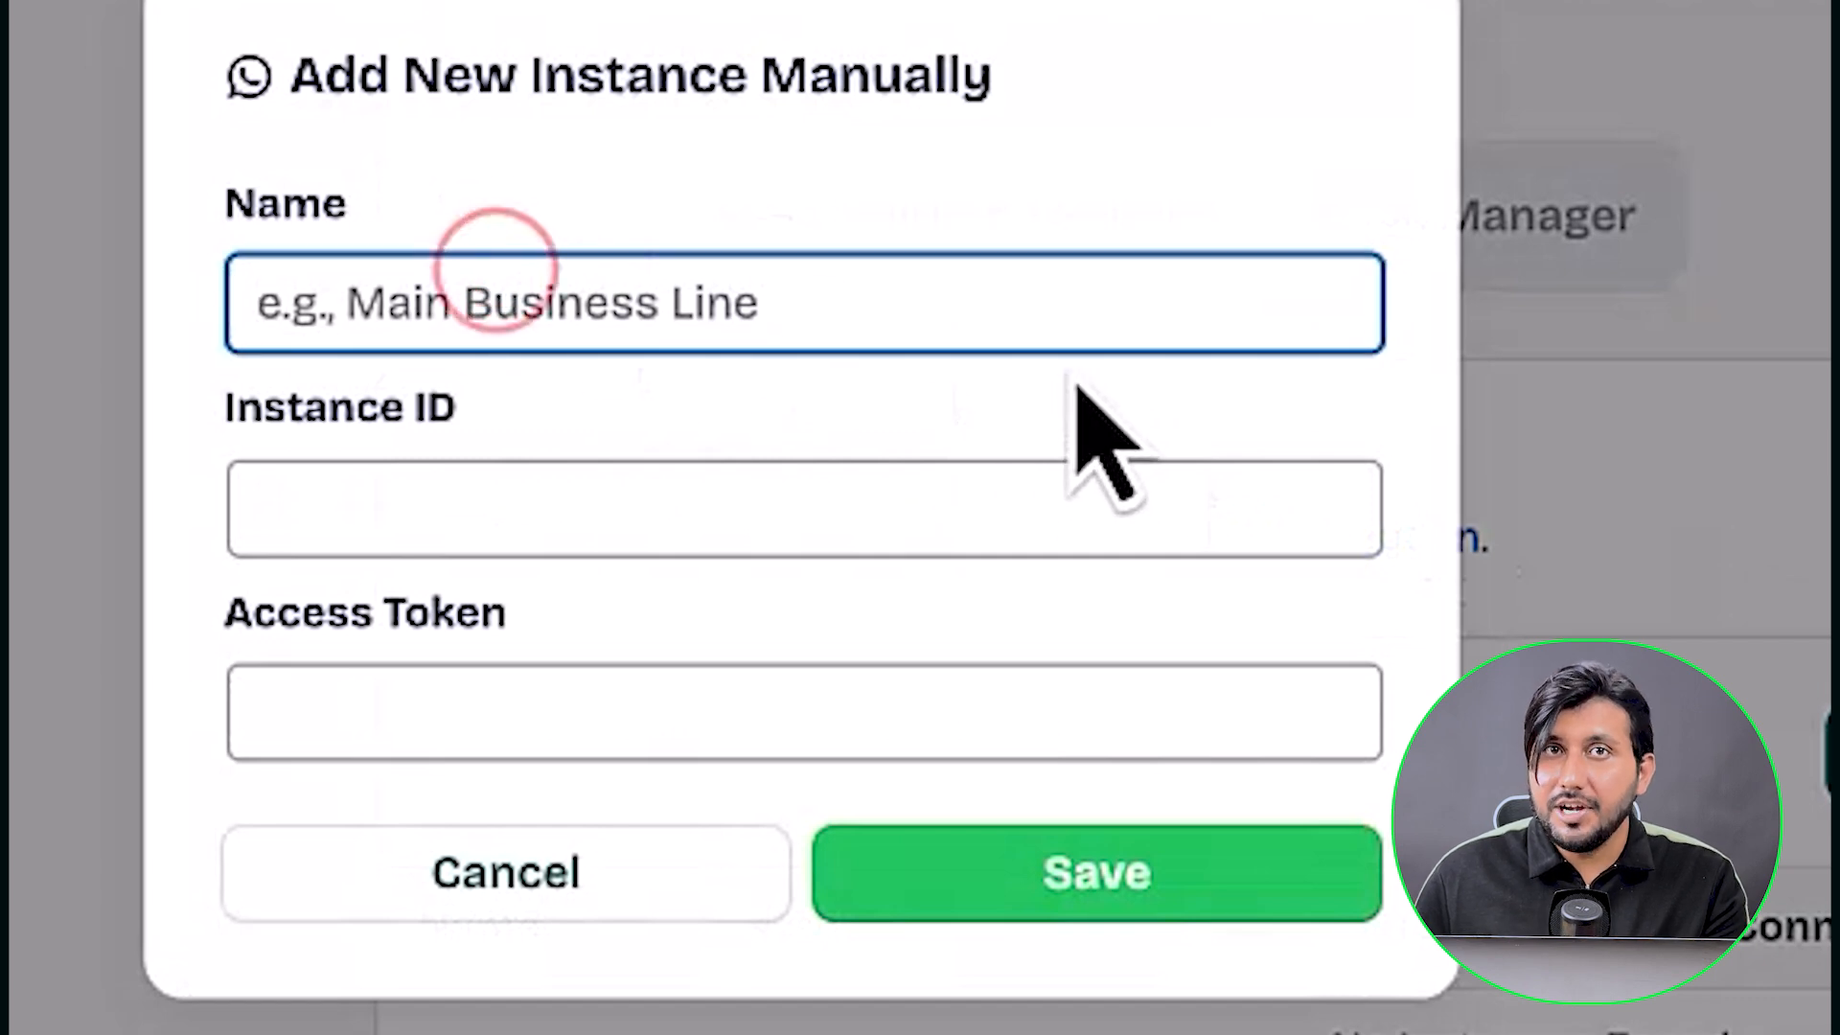
type("MybusinessLine")
left_click(670, 477)
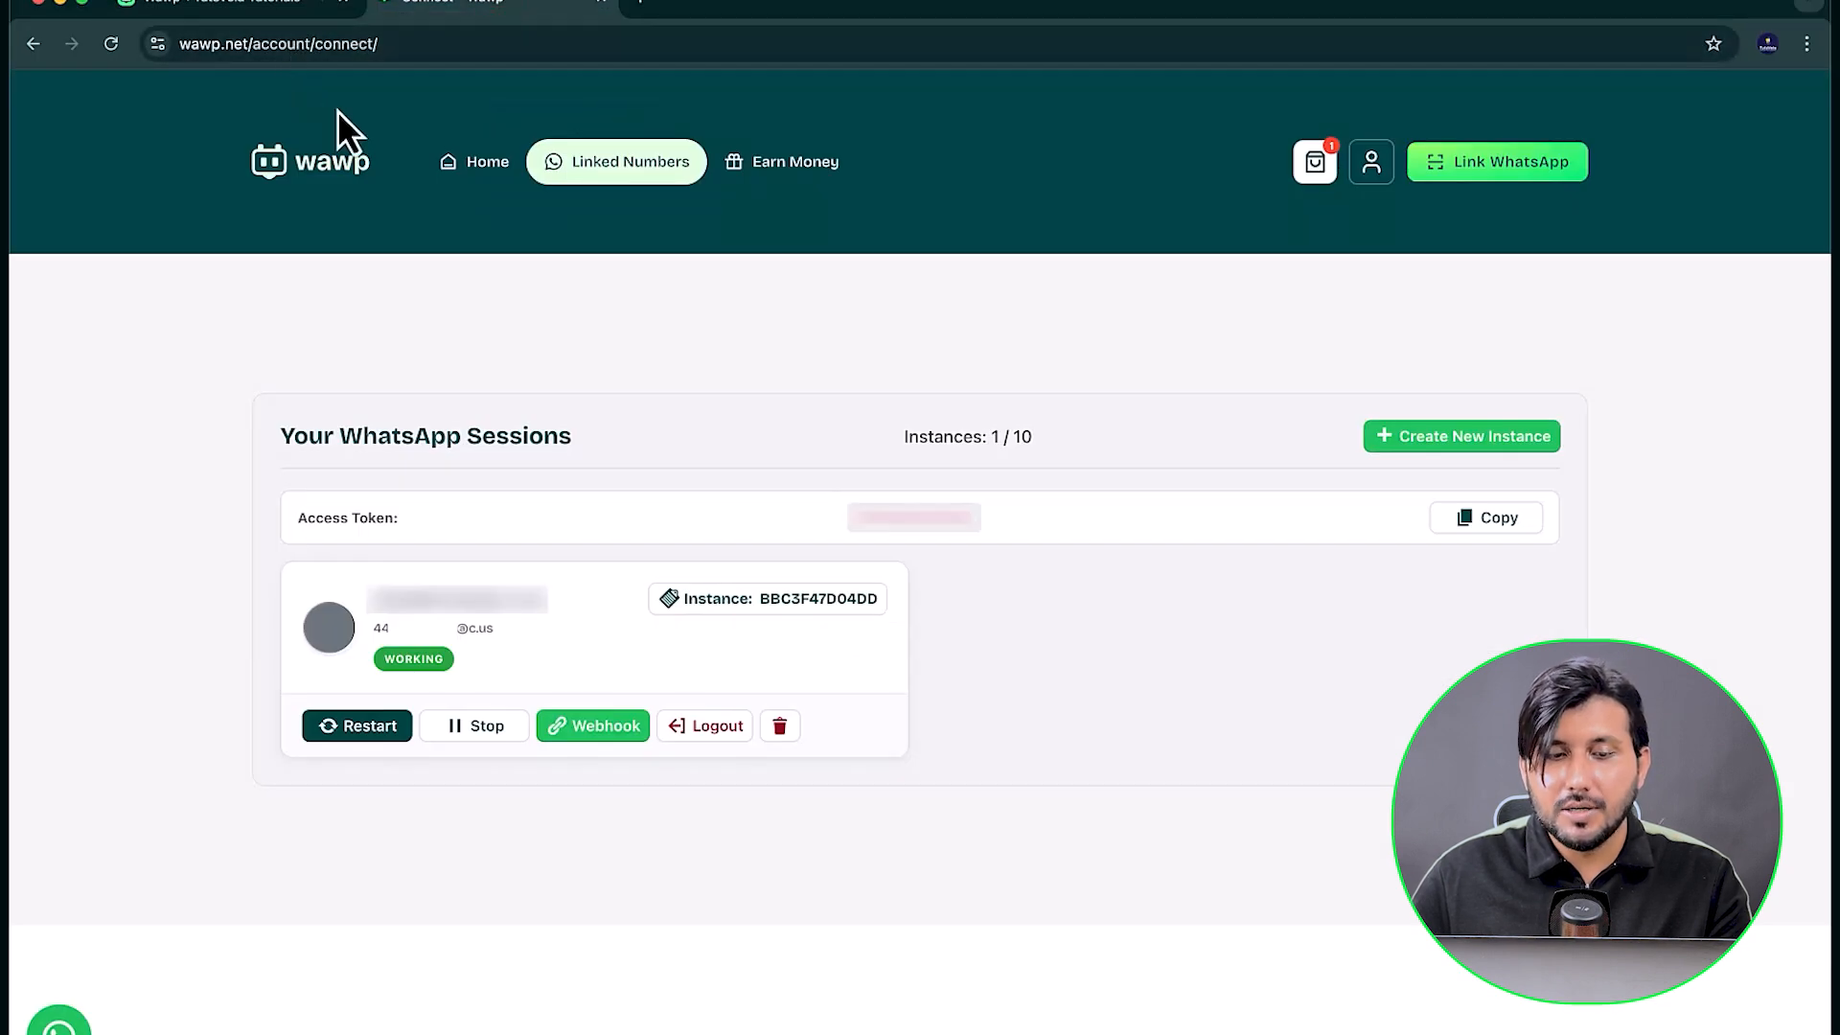
left_click(813, 613)
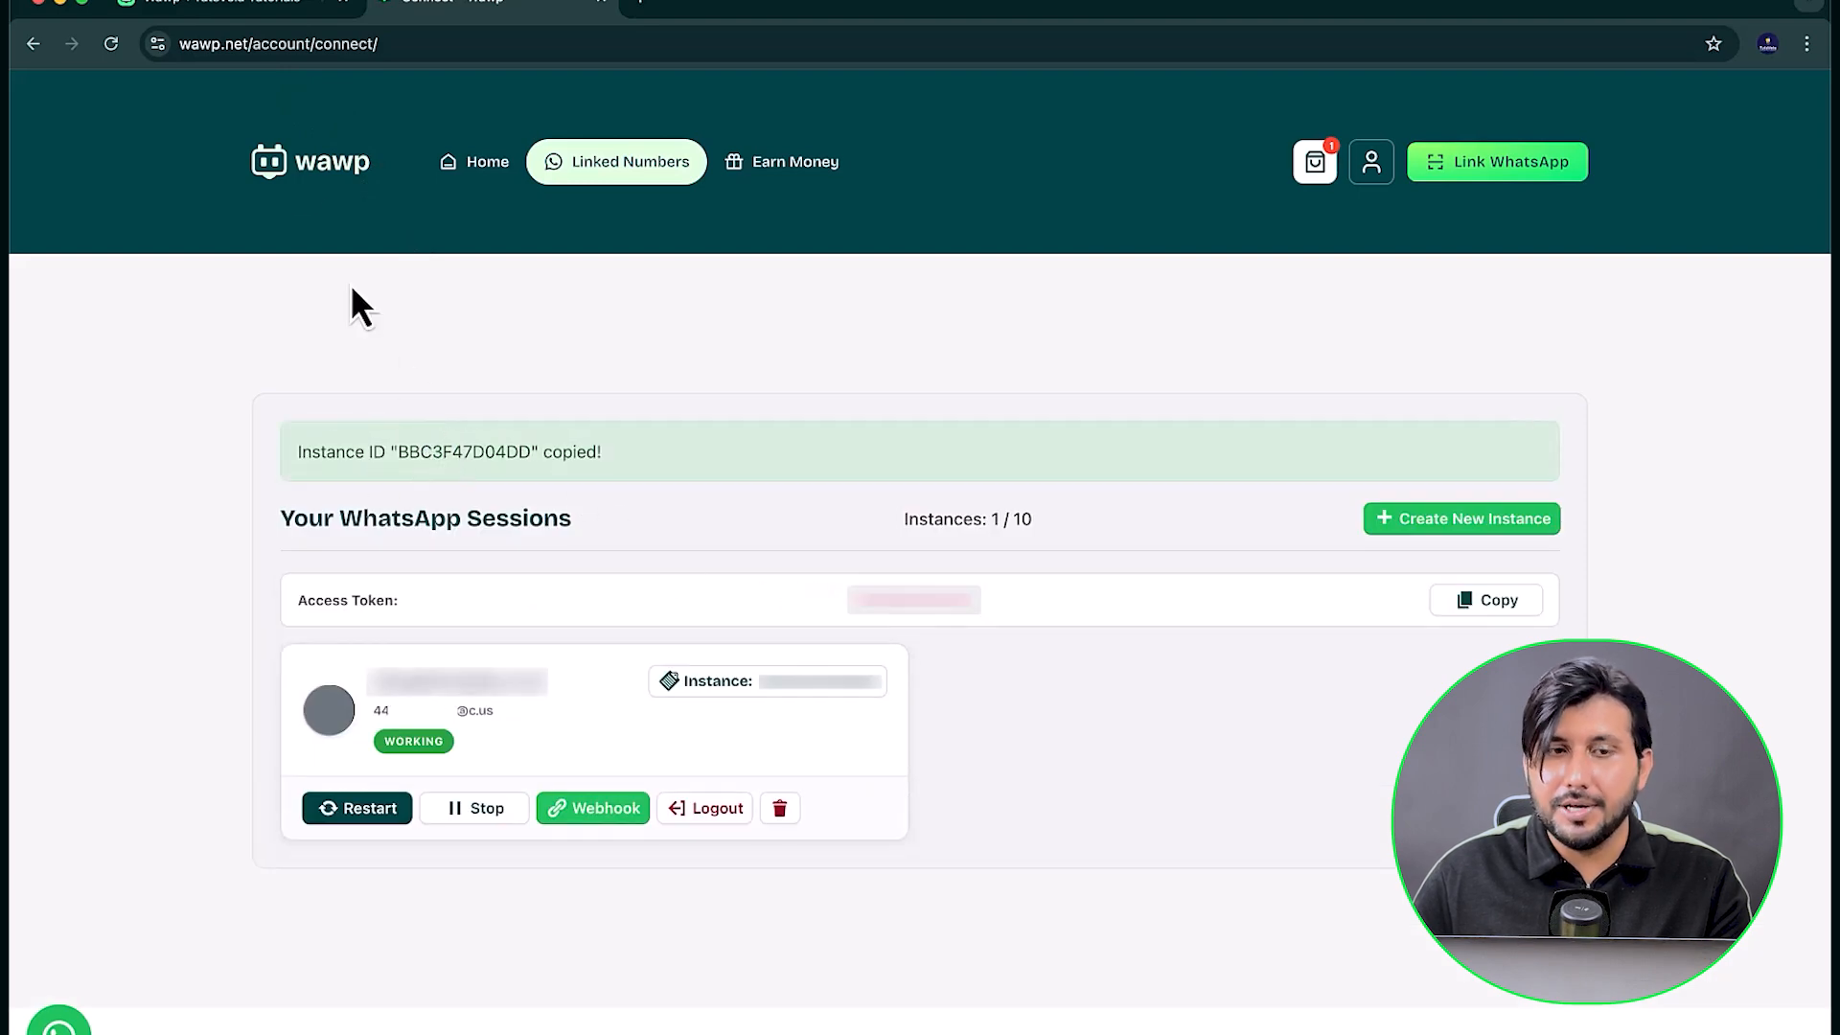
left_click(278, 10)
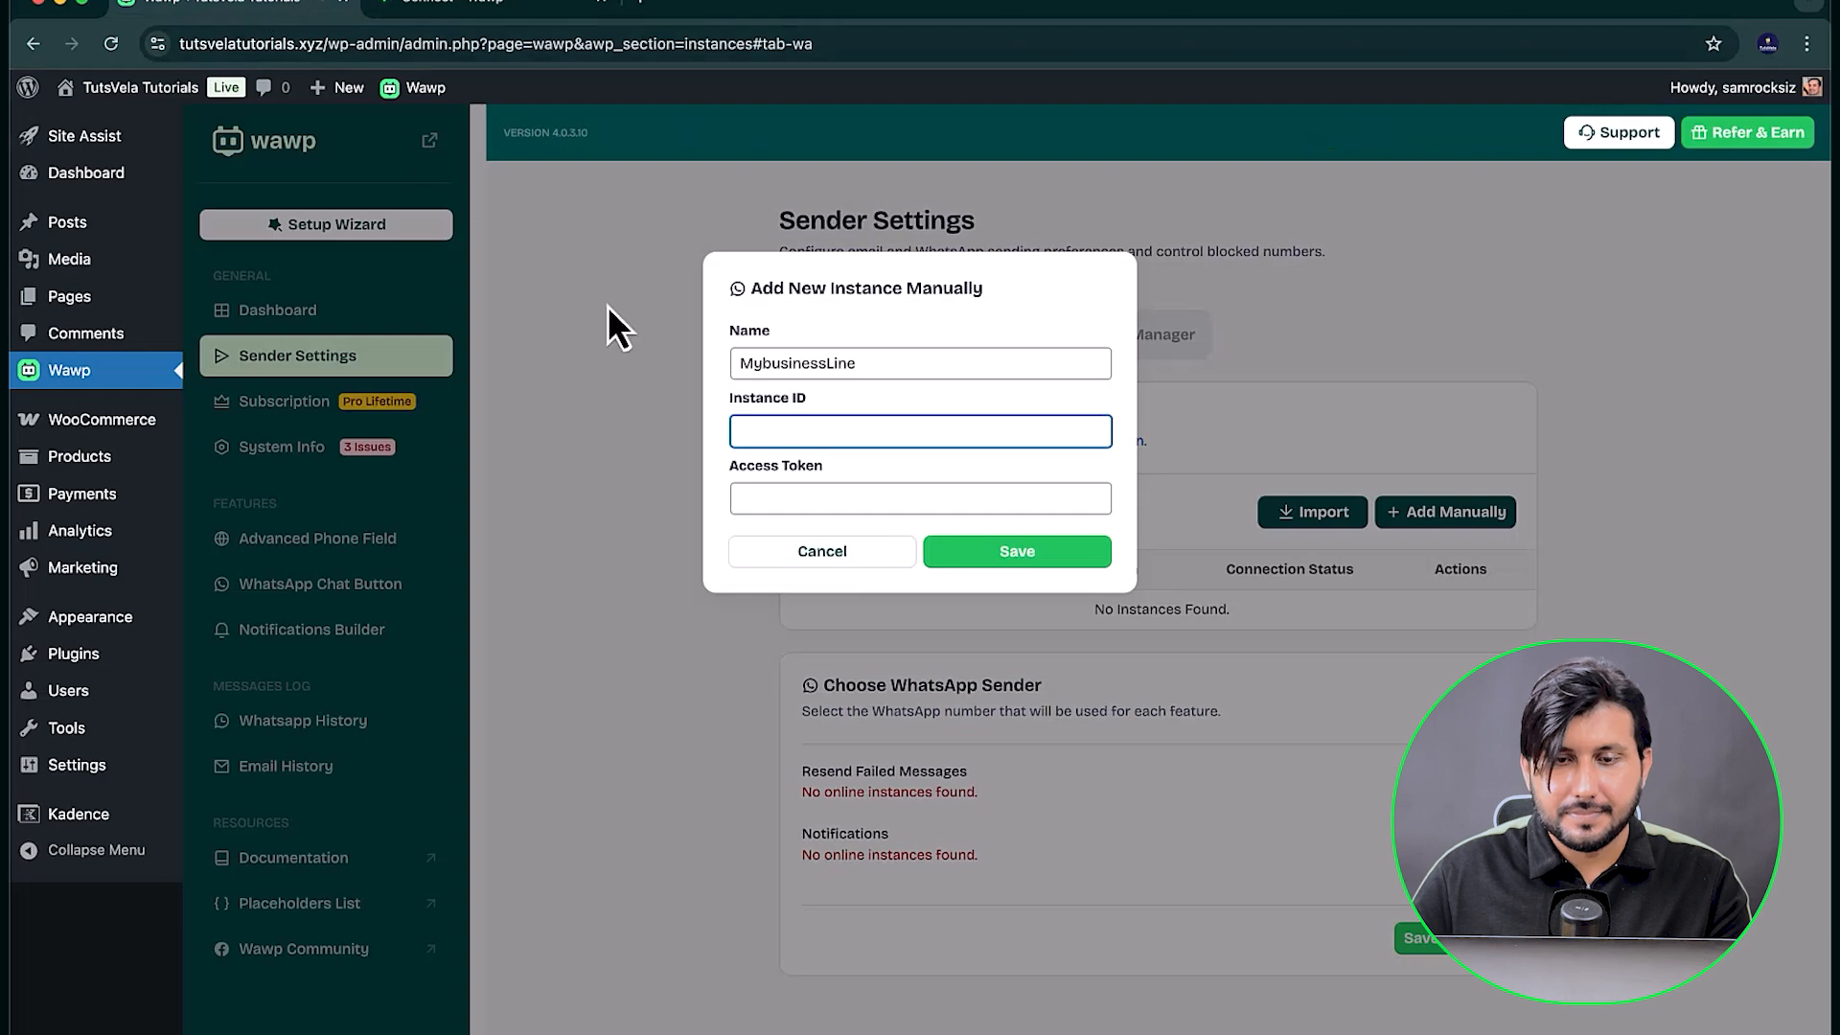
key("super+v")
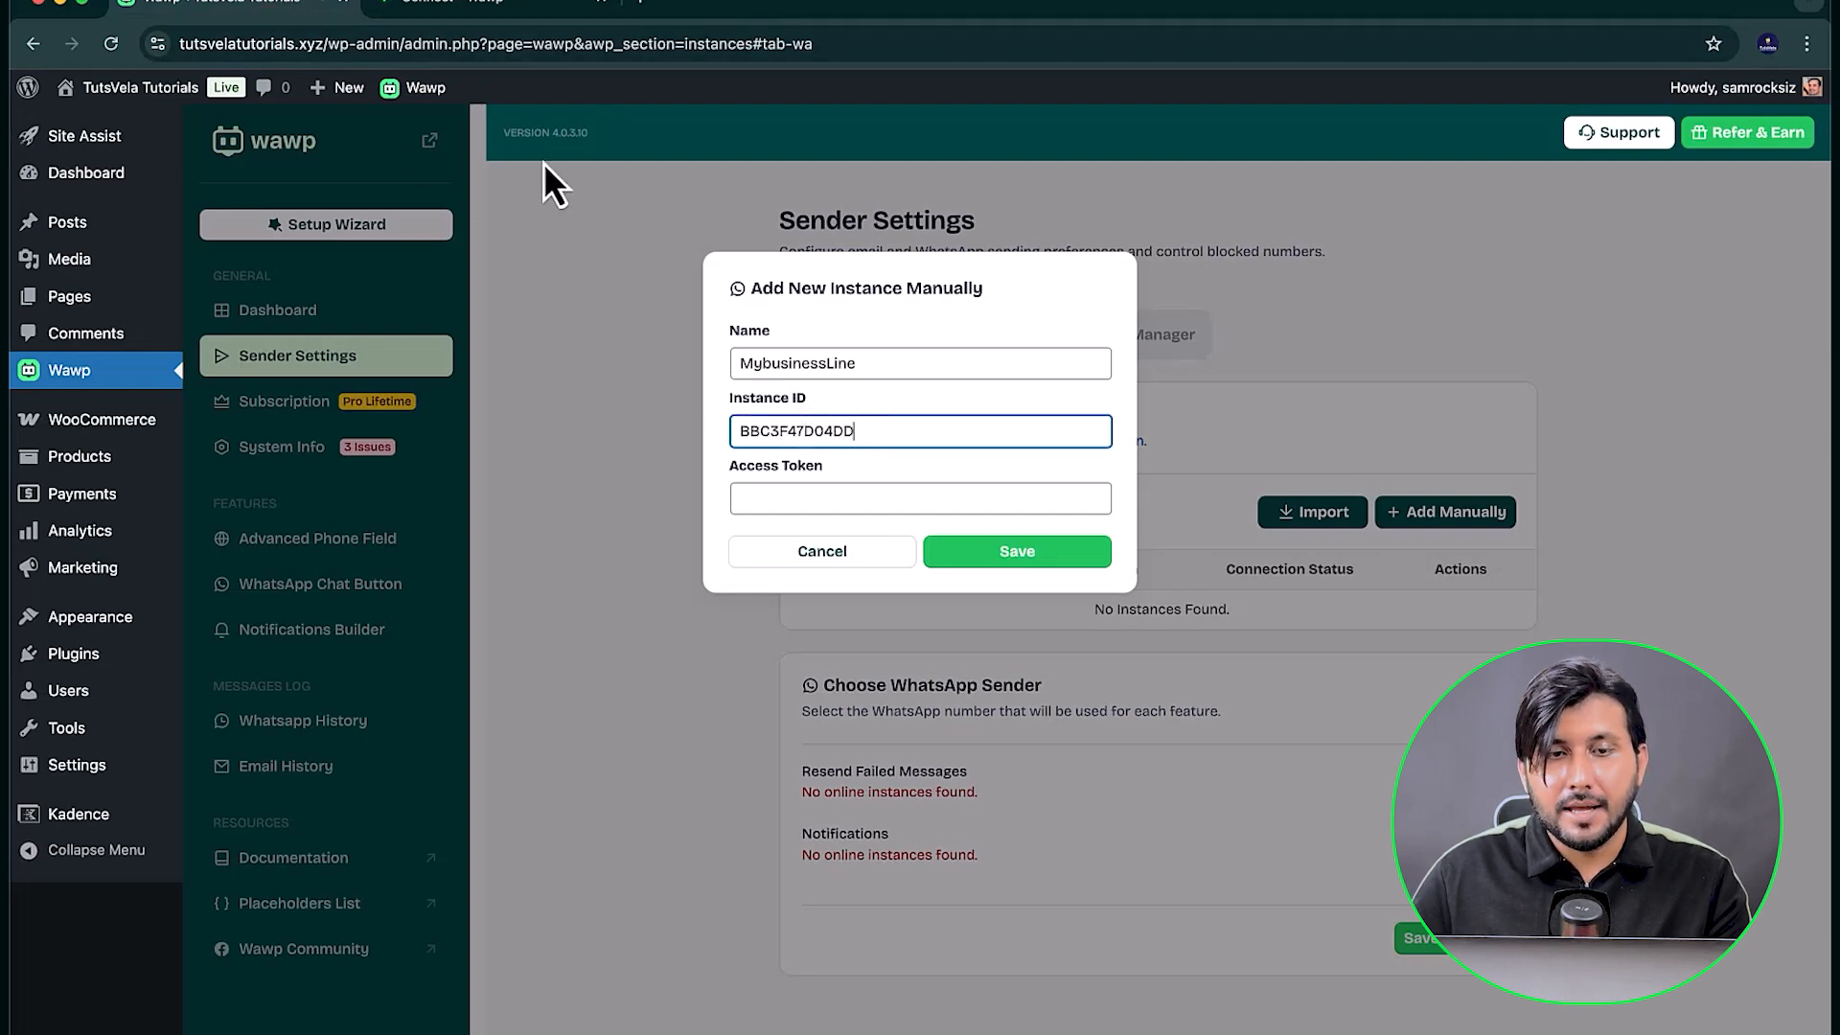
Step: Copy the access token from the Wawp account into the new instance's Access Token field and save the instance
left_click(467, 11)
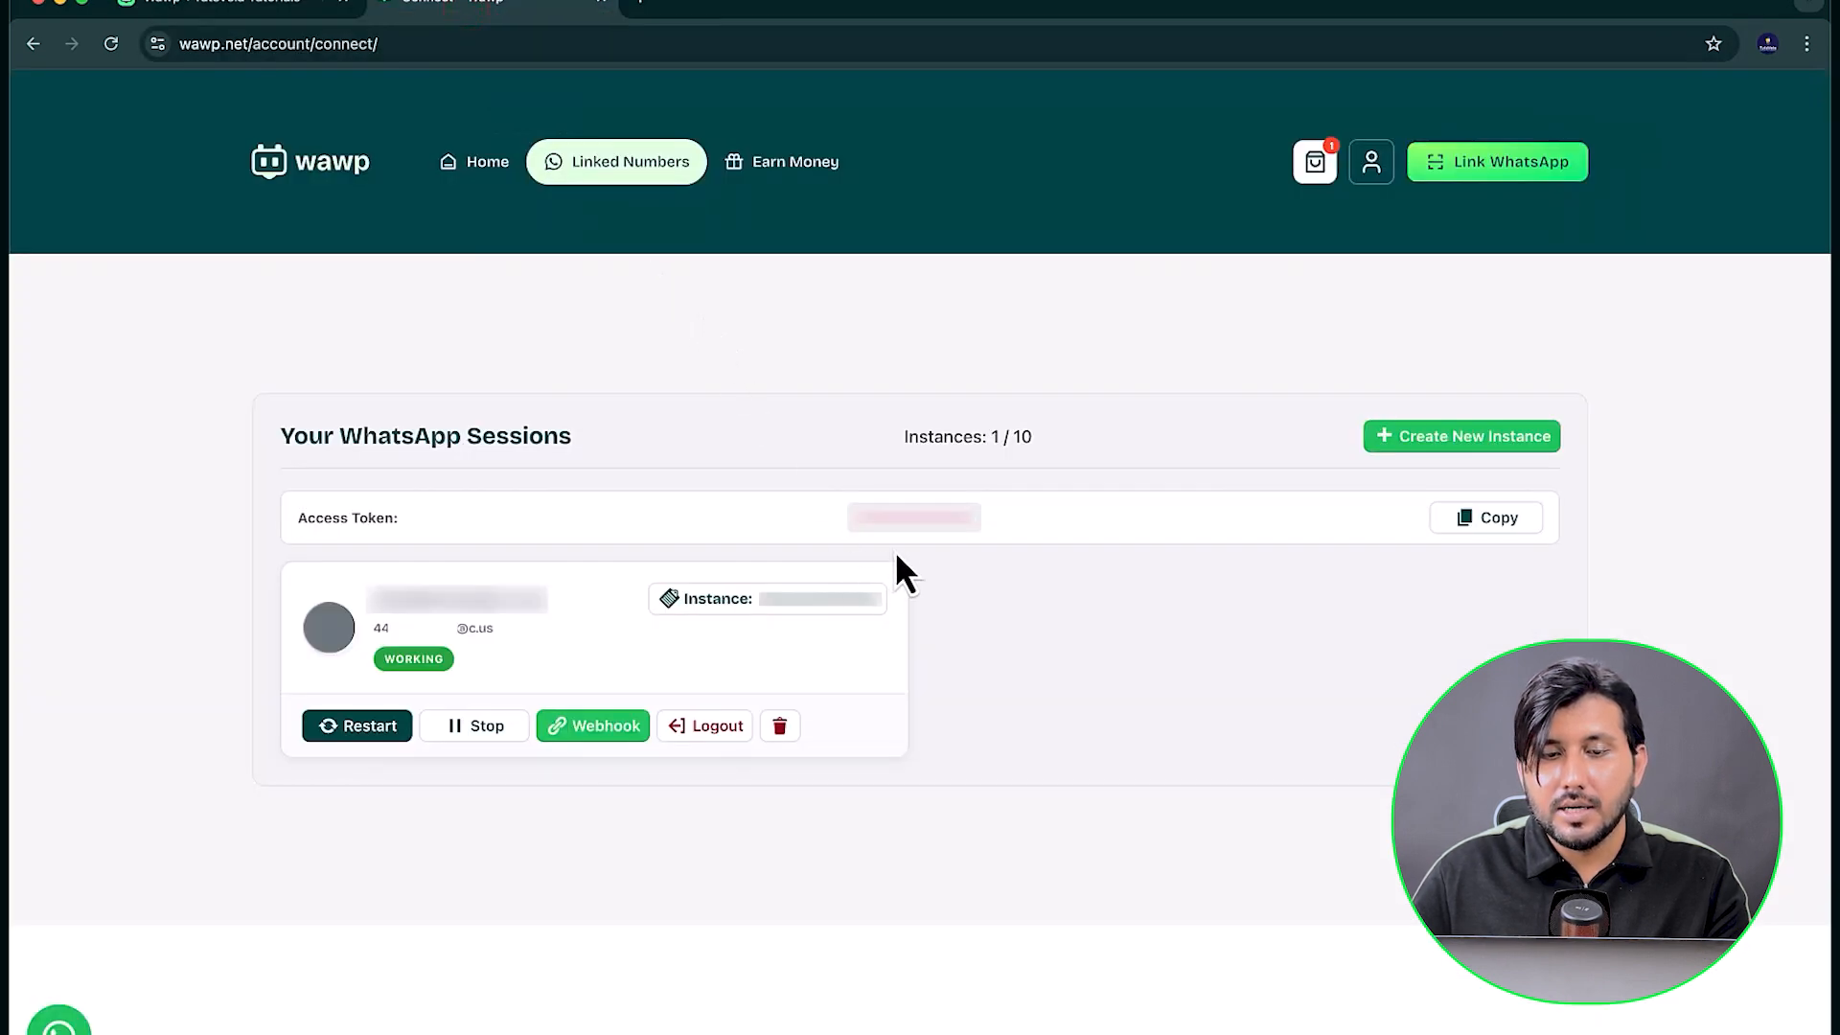
left_click_drag(856, 519, 973, 518)
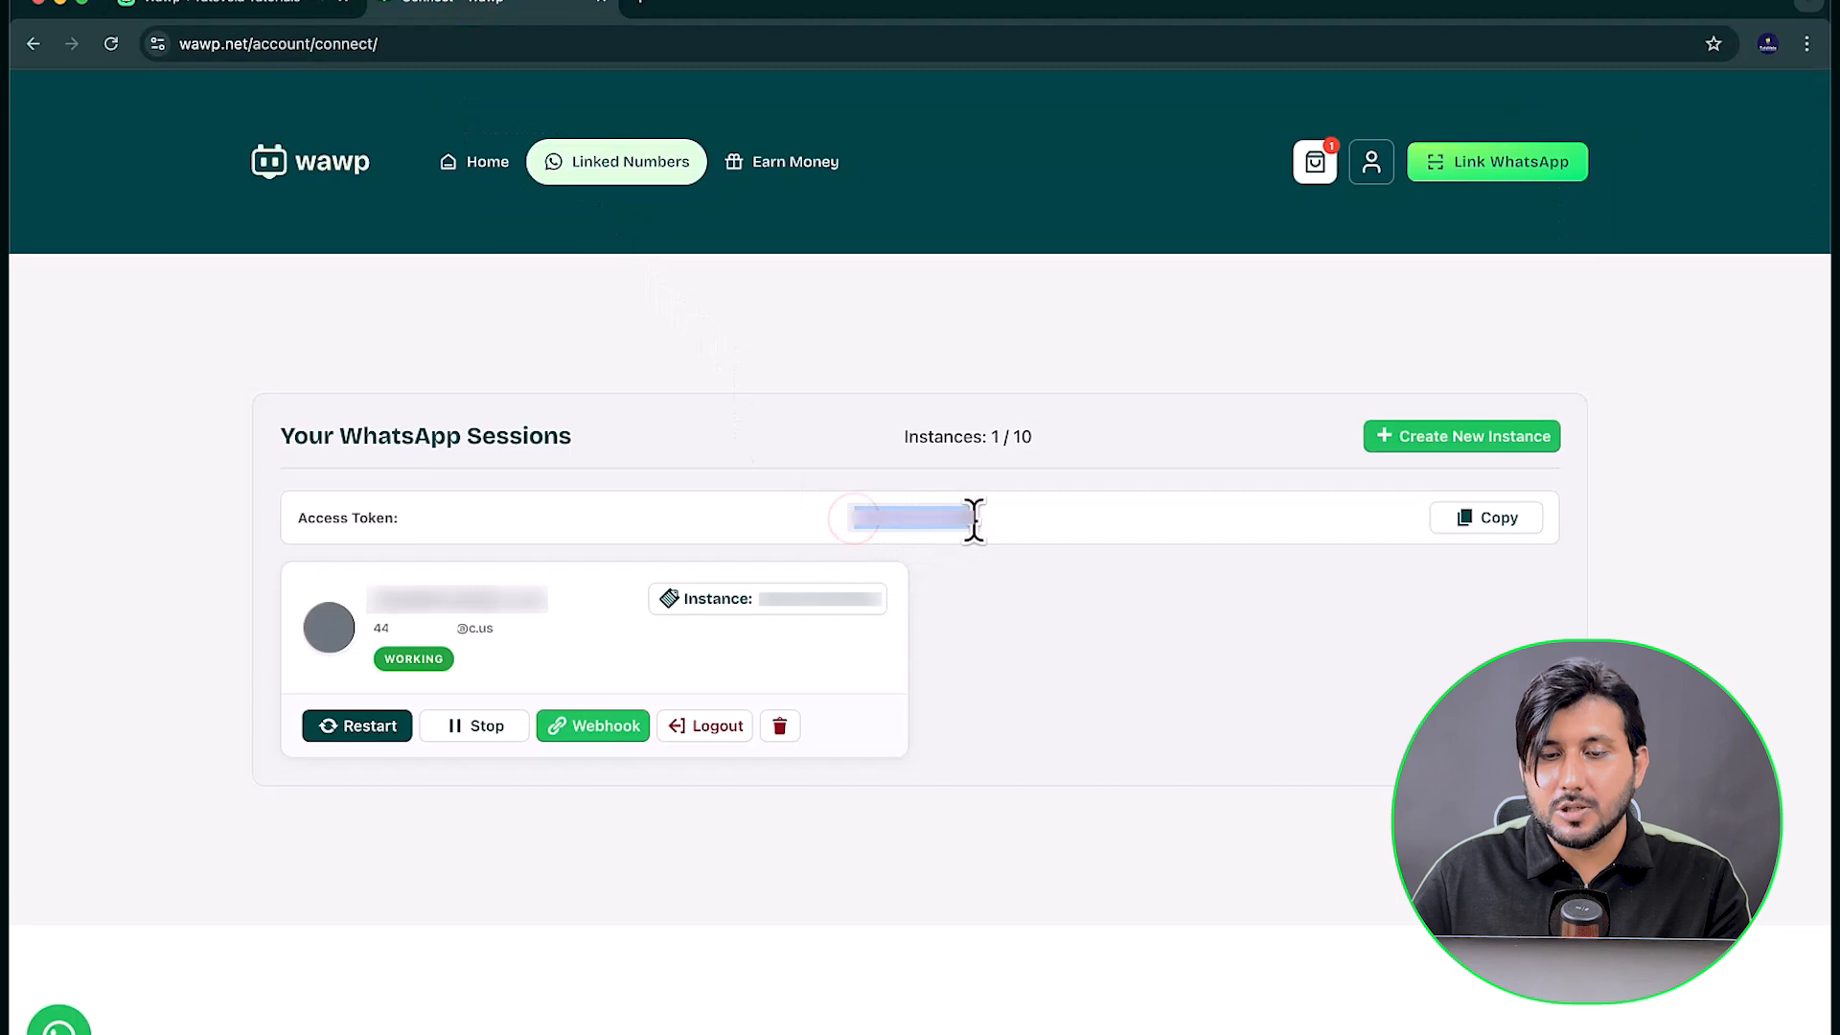
right_click(944, 517)
left_click(987, 563)
left_click(227, 8)
left_click(896, 497)
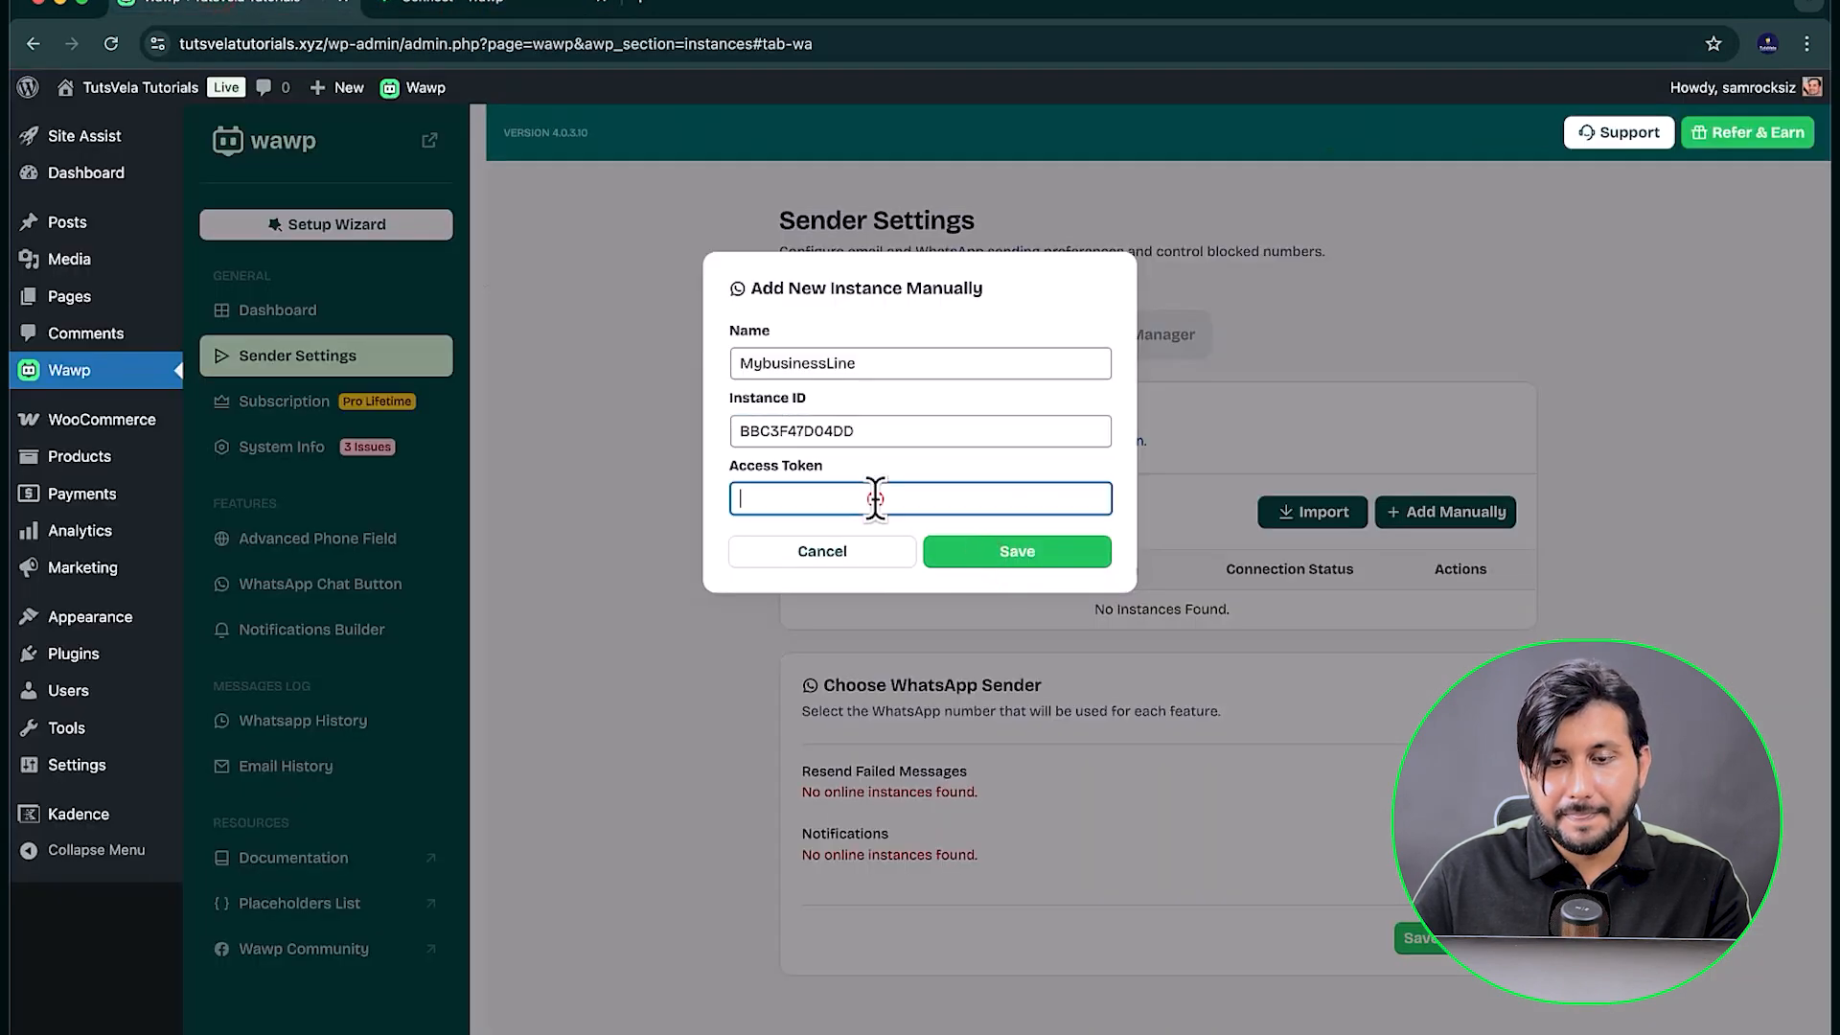
key("super+v")
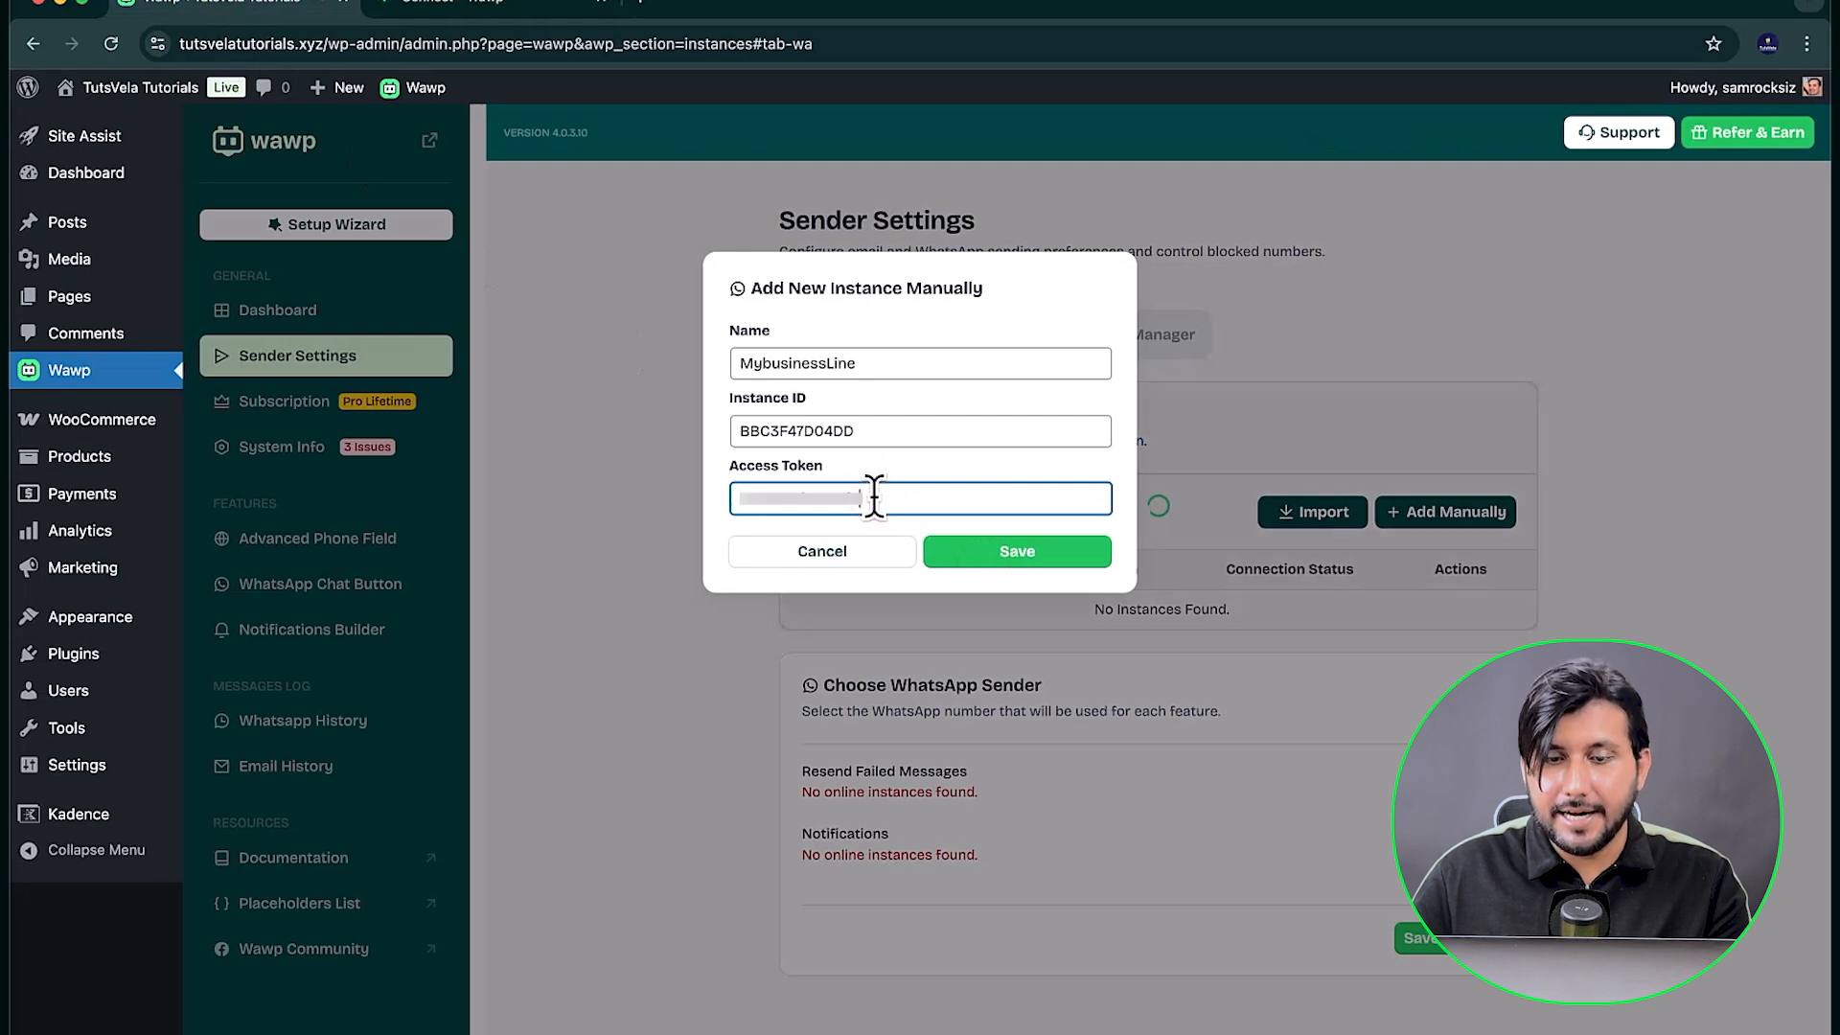
left_click(989, 556)
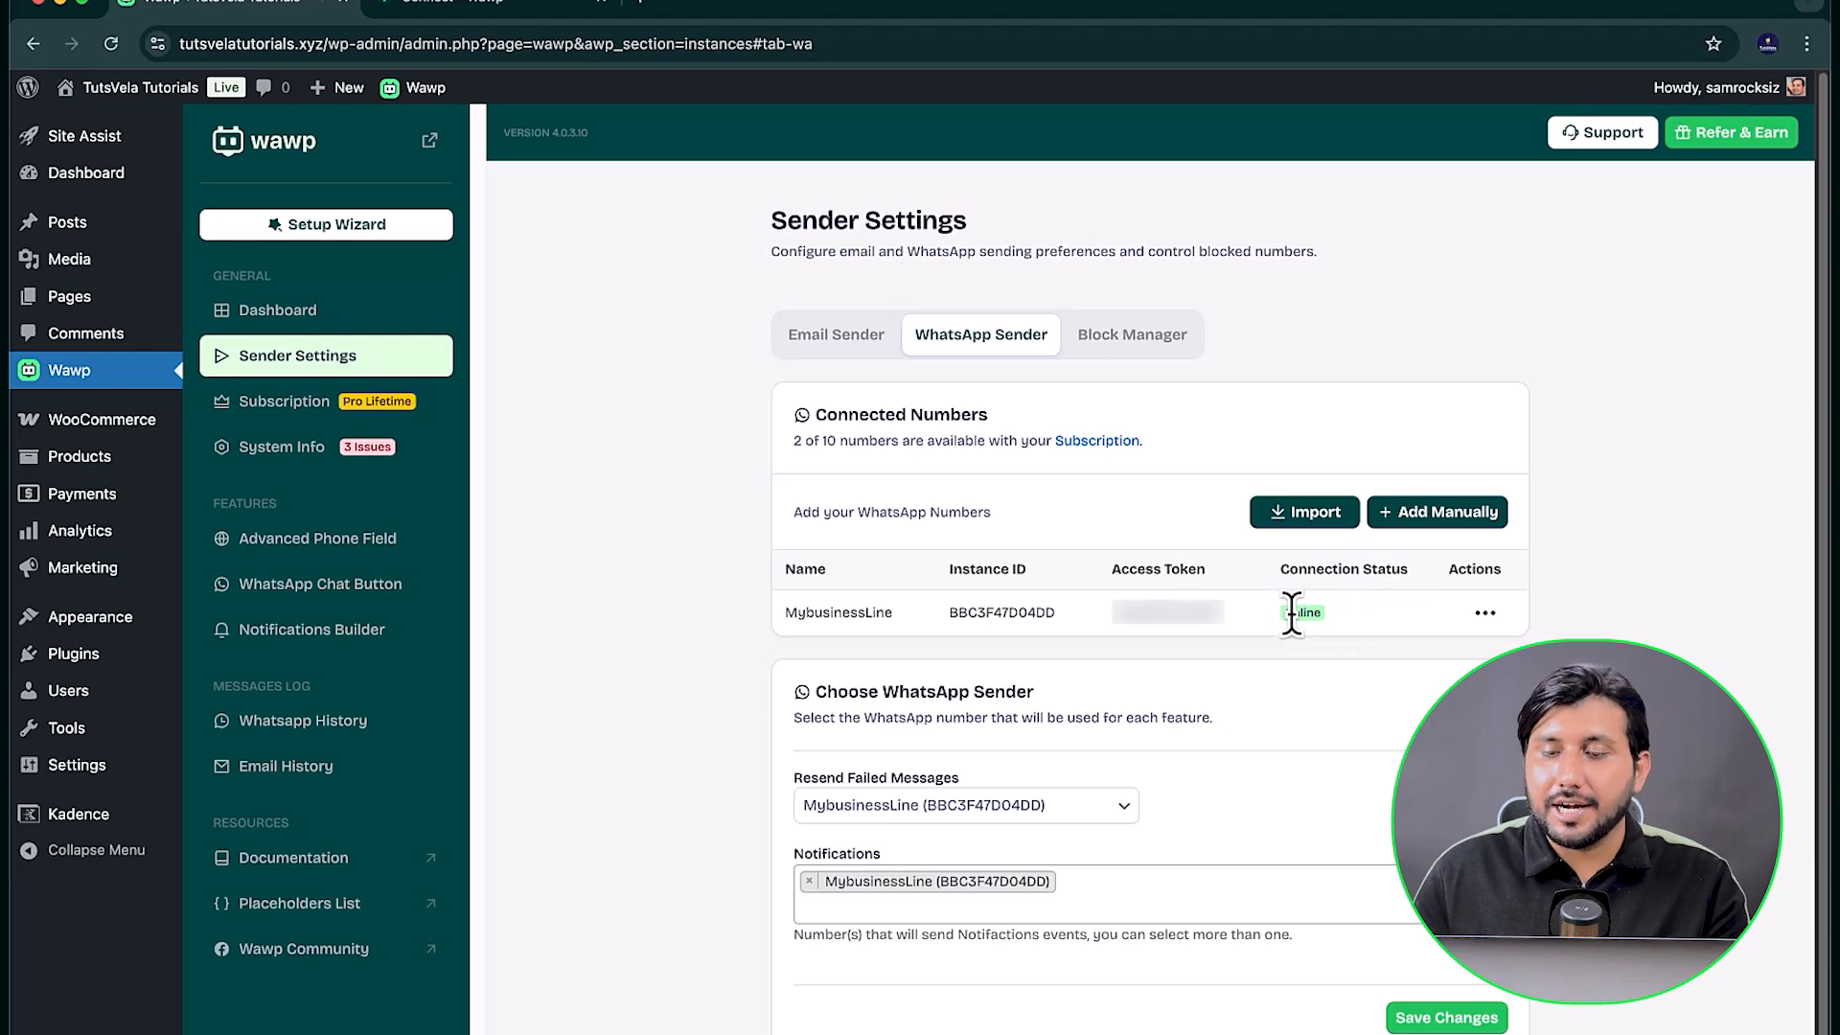
Step: Choose MybusinessLine as the WhatsApp sender for resending failed messages and save the sender settings
scroll(905, 700, "down", 1)
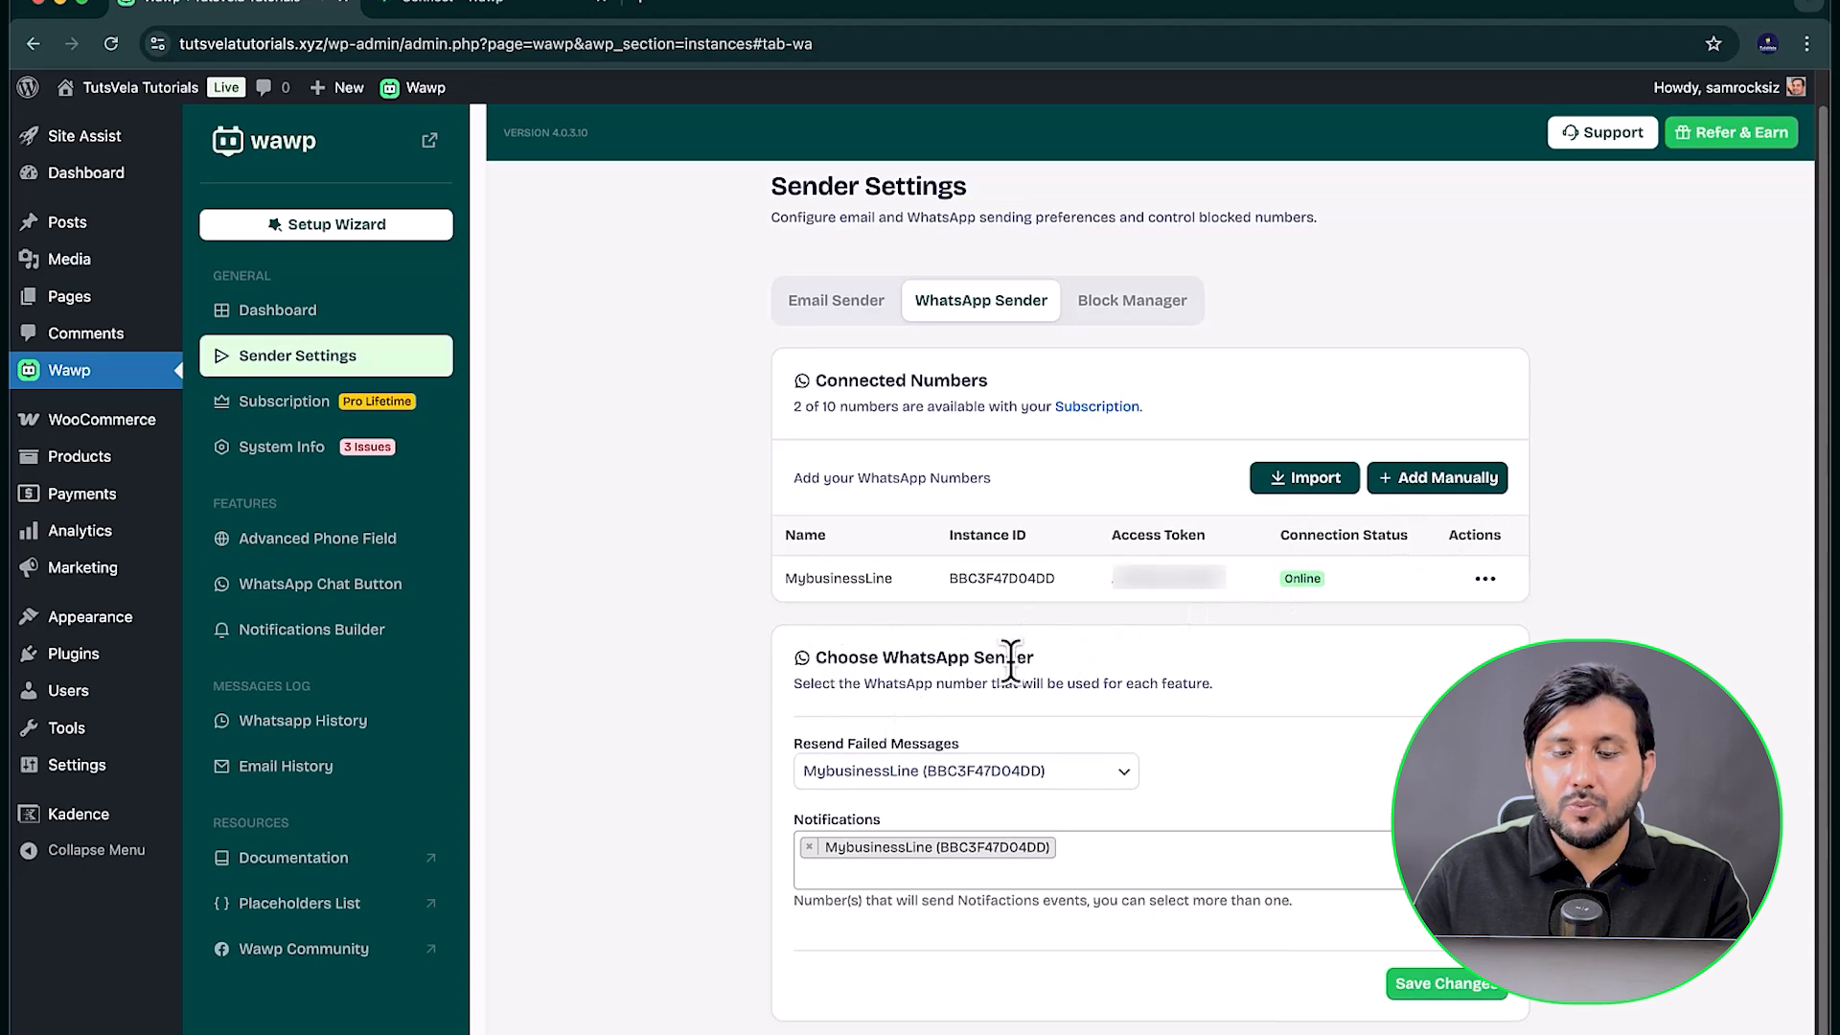
left_click(952, 768)
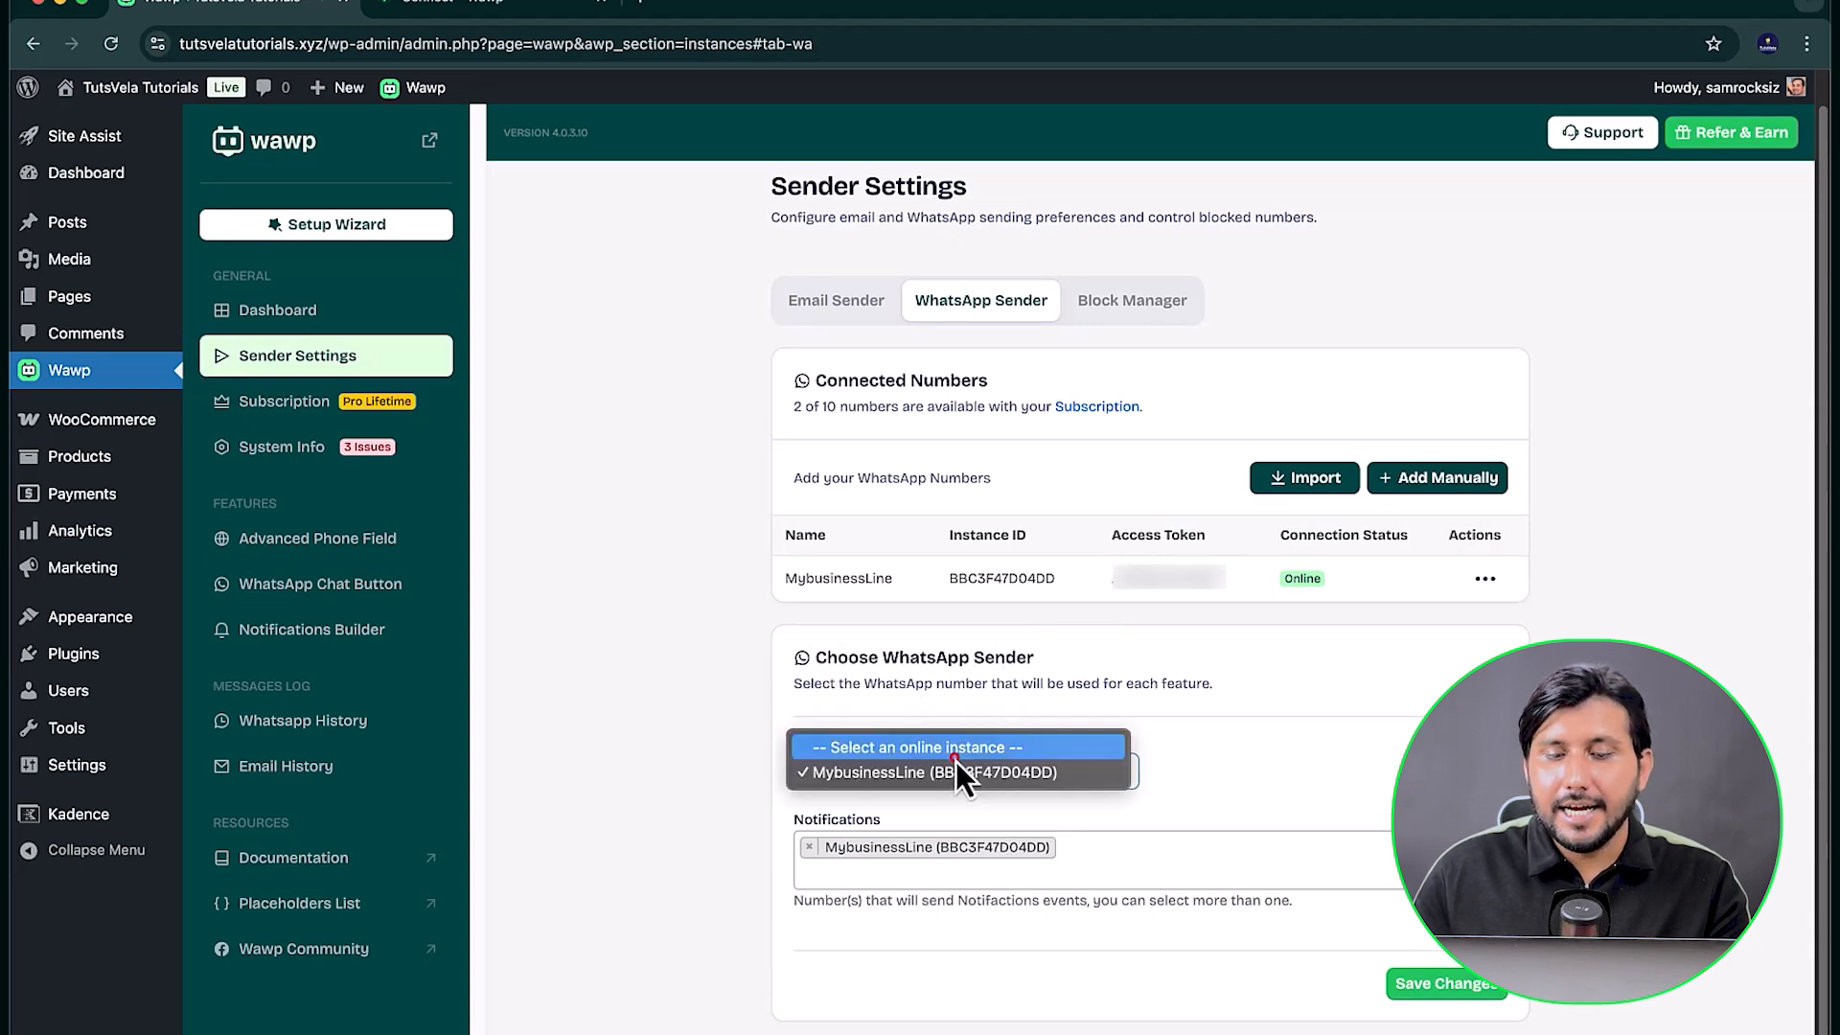
left_click(895, 772)
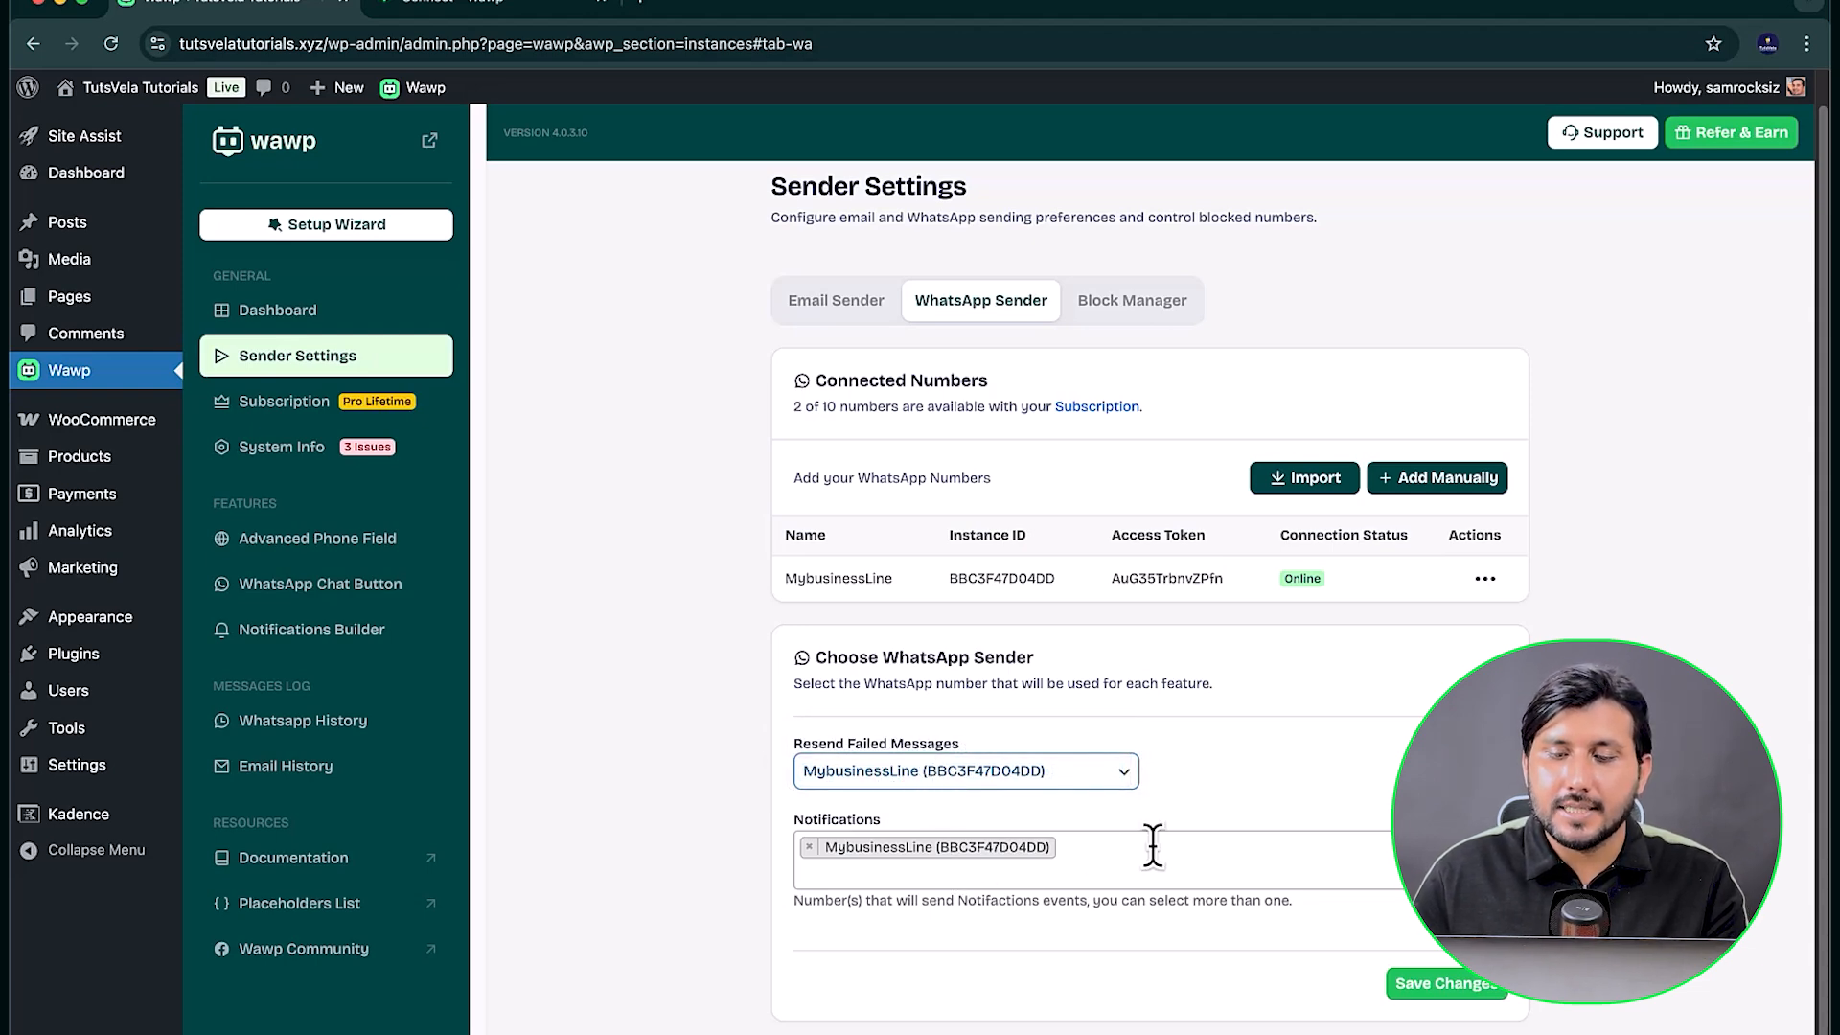
left_click(1500, 1008)
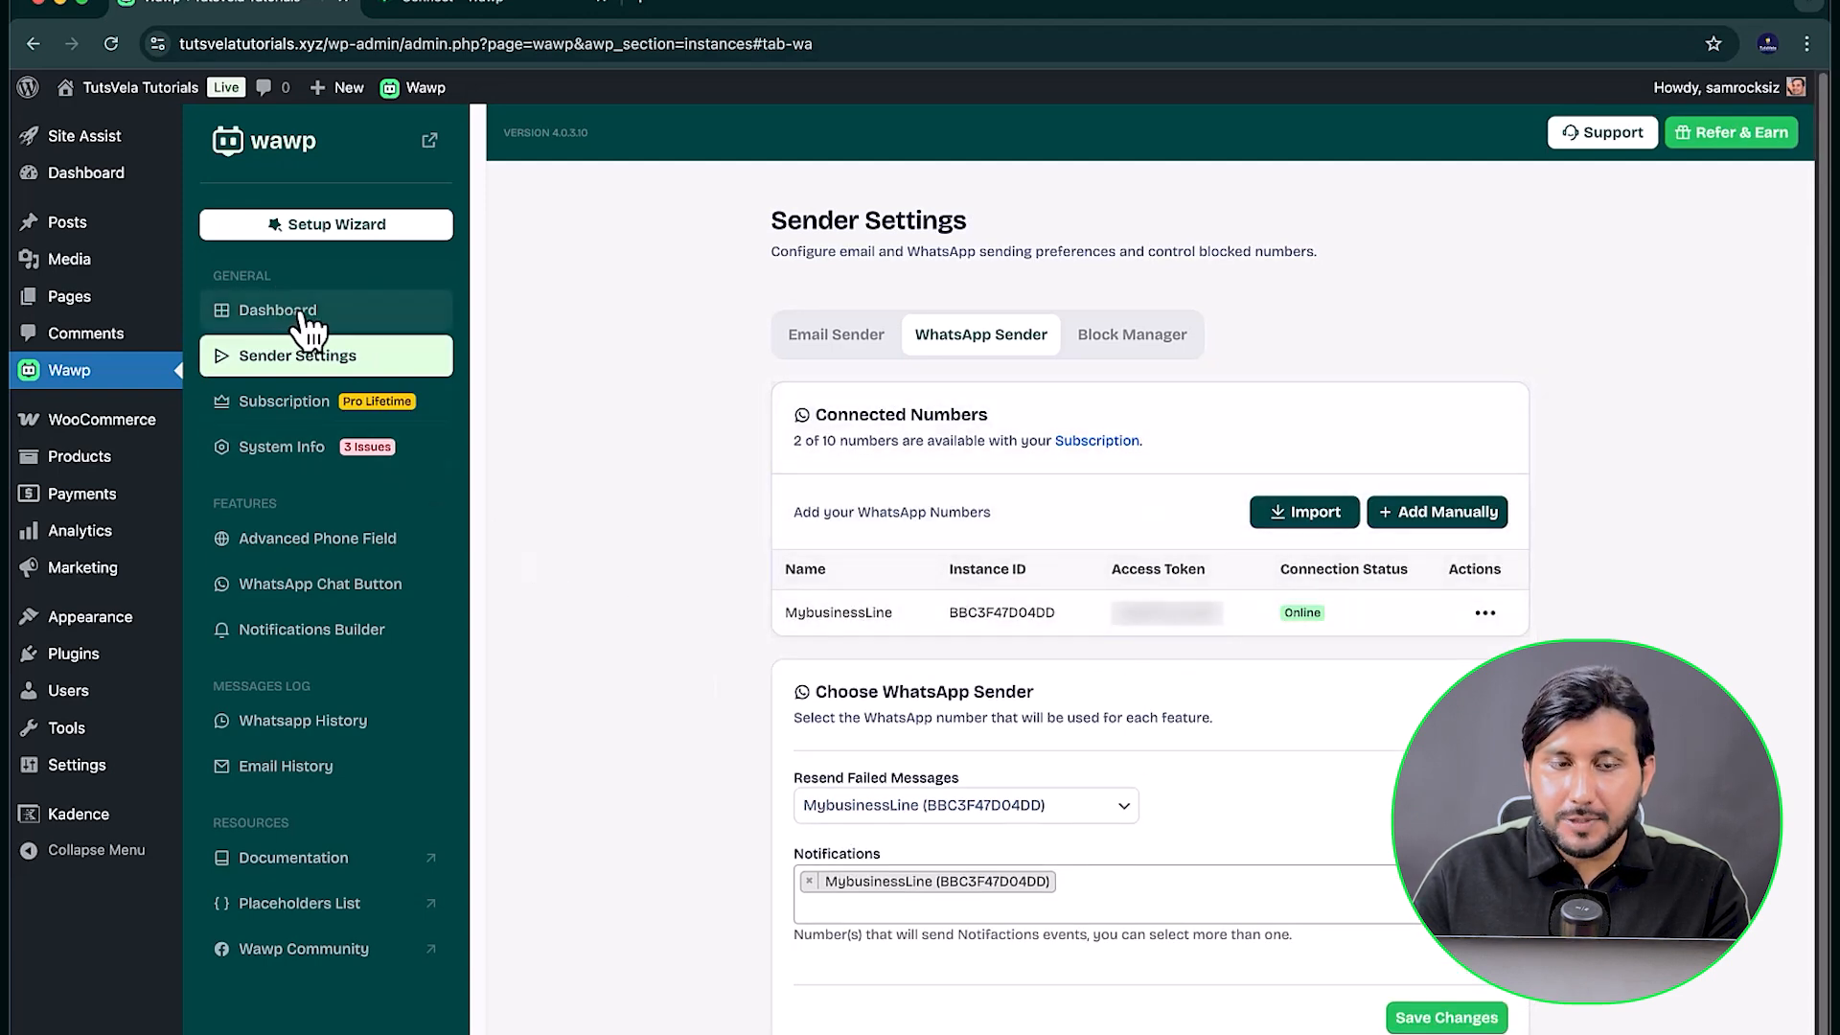
Step: Enable OTP Verifications on the Wawp plugin's dashboard and dismiss the confirmation message
left_click(302, 317)
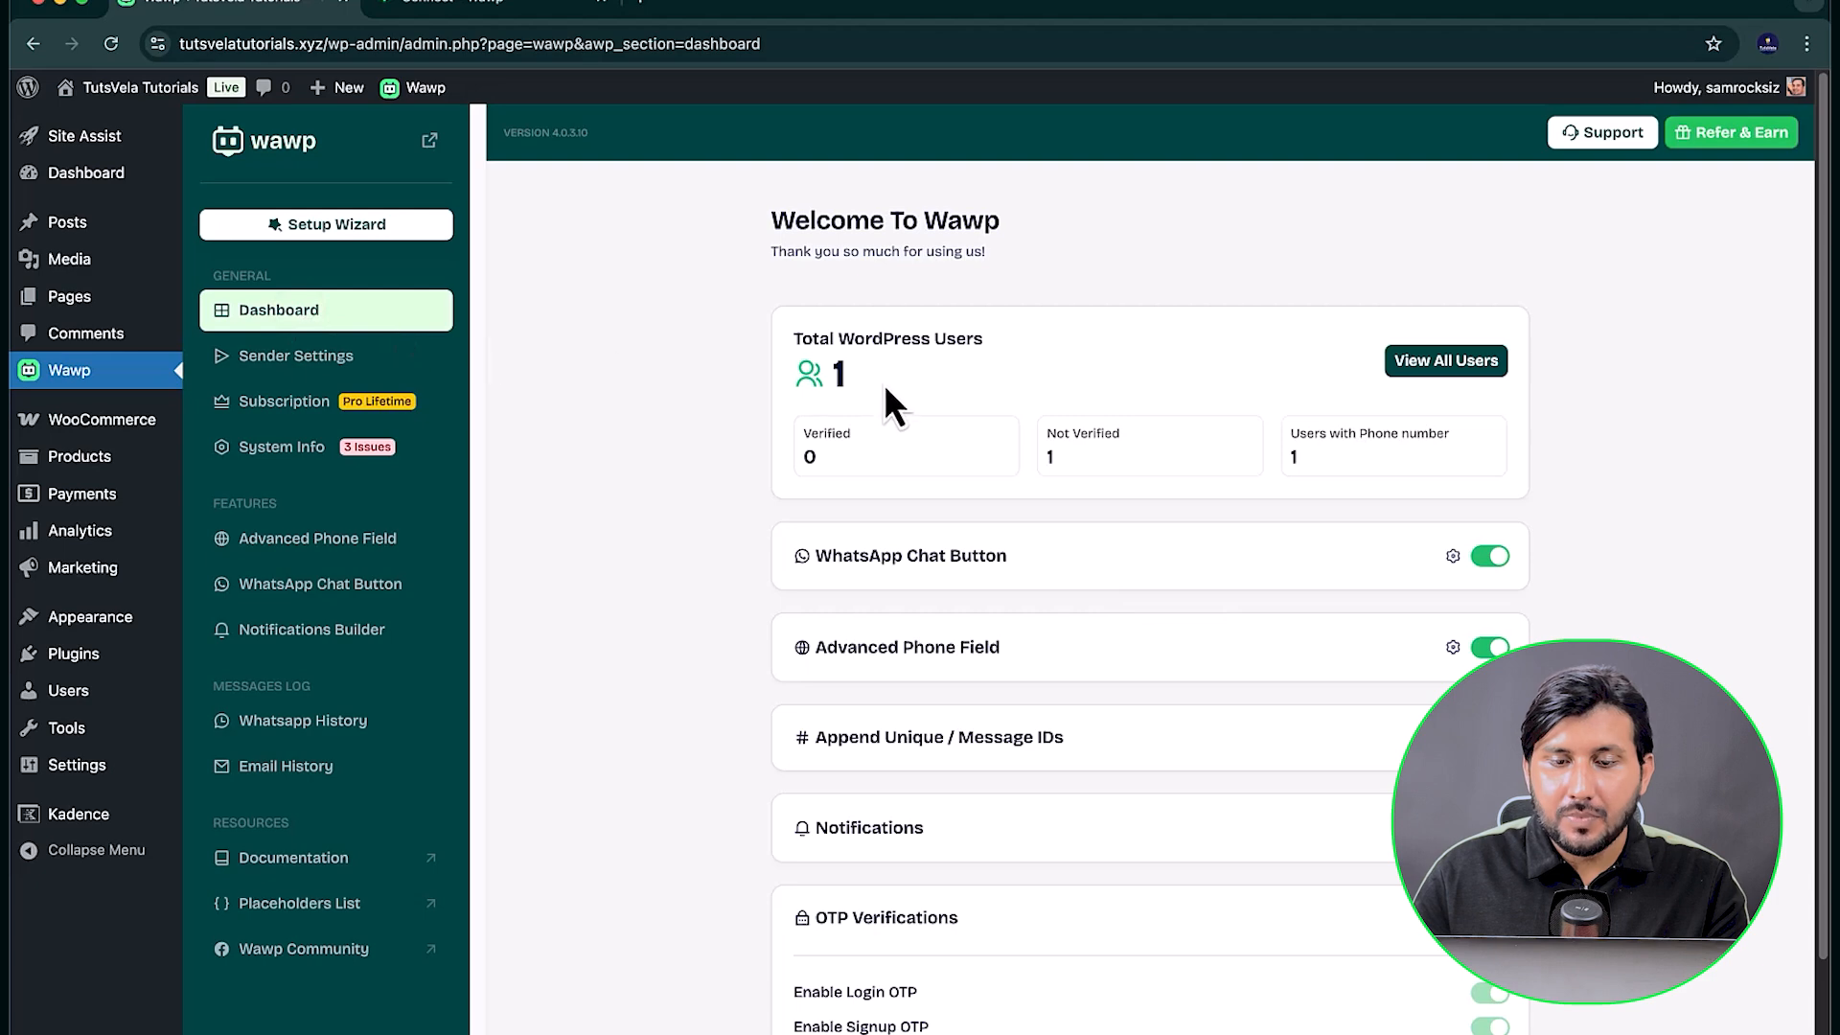
scroll(830, 441, "down", 3)
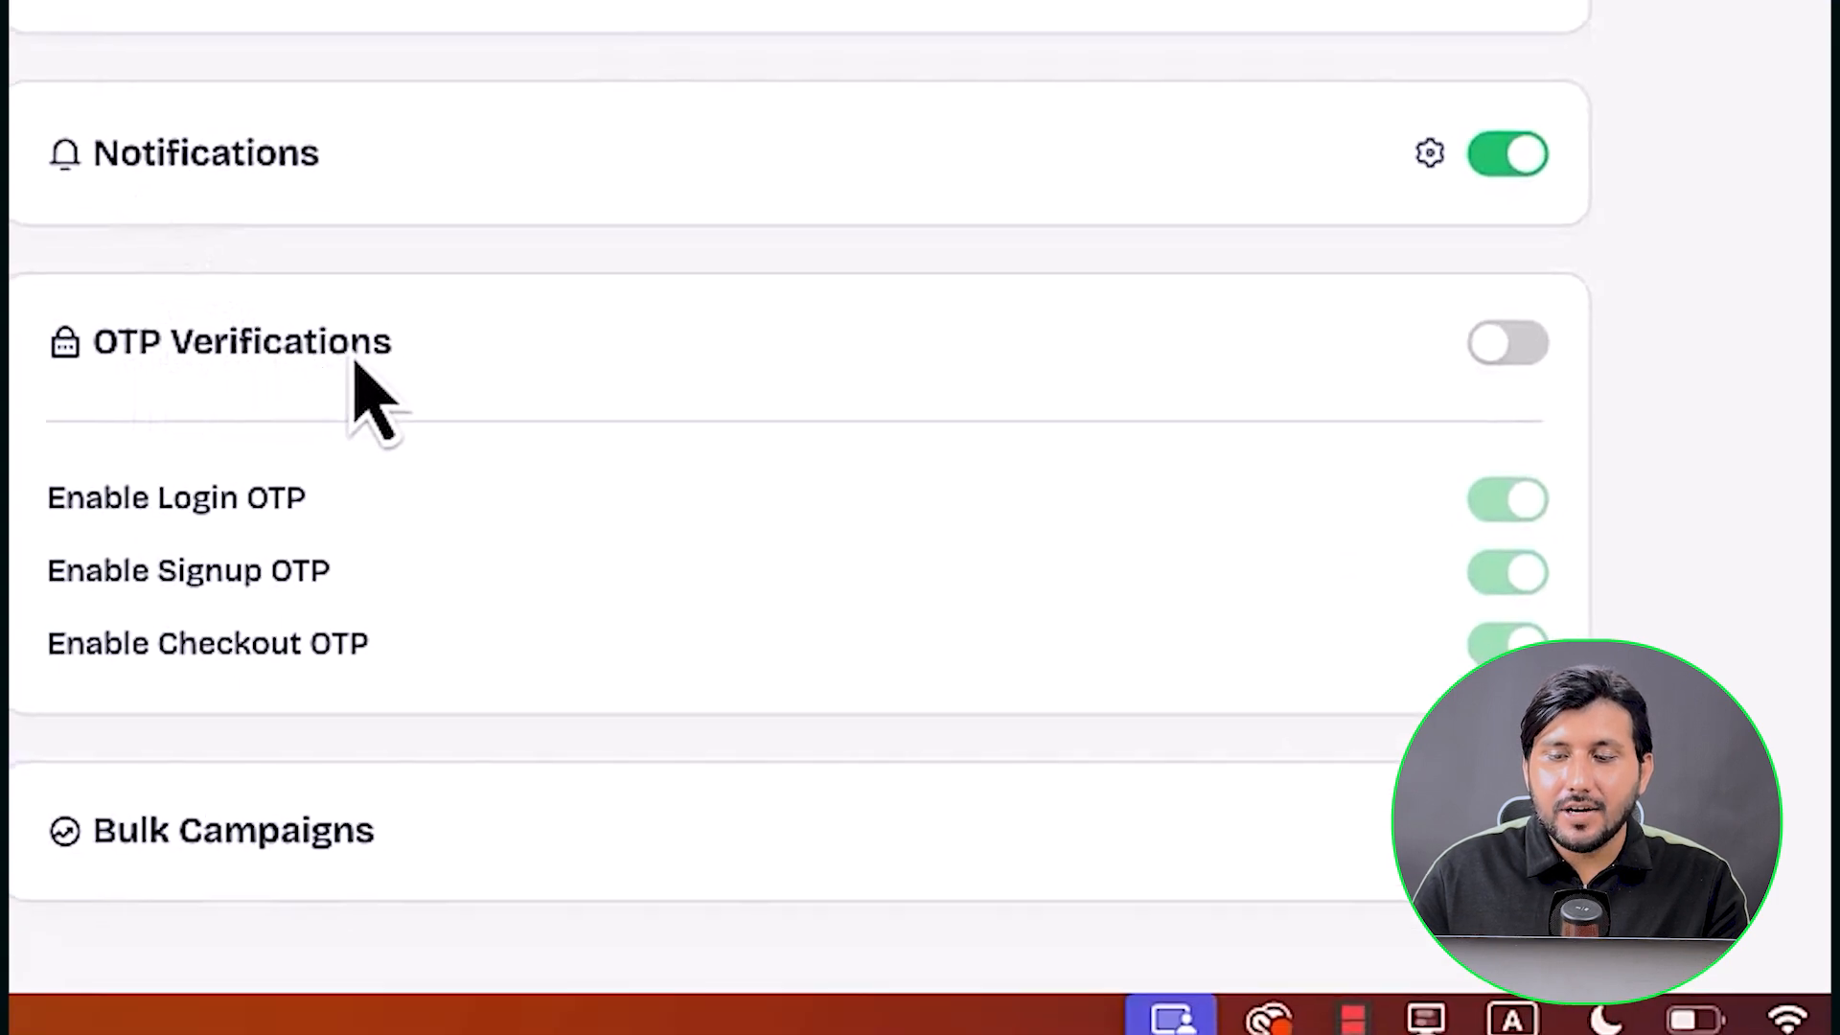
left_click(1498, 356)
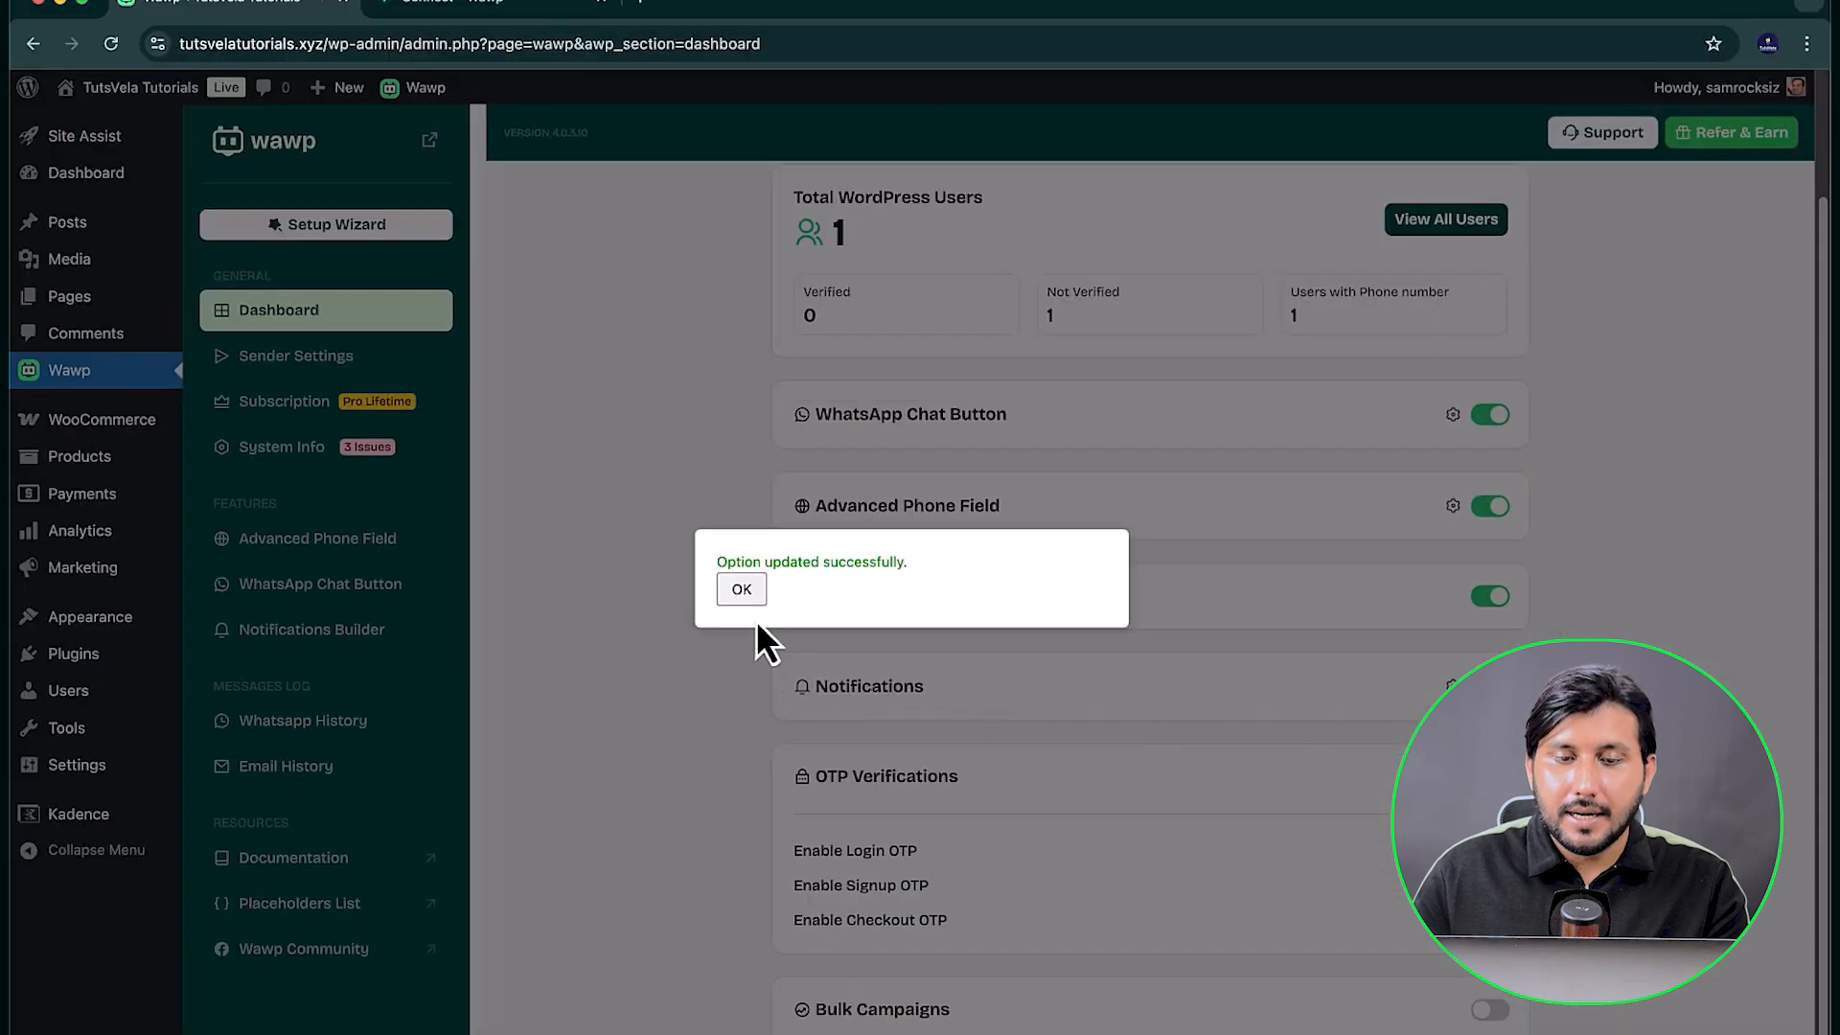
left_click(752, 606)
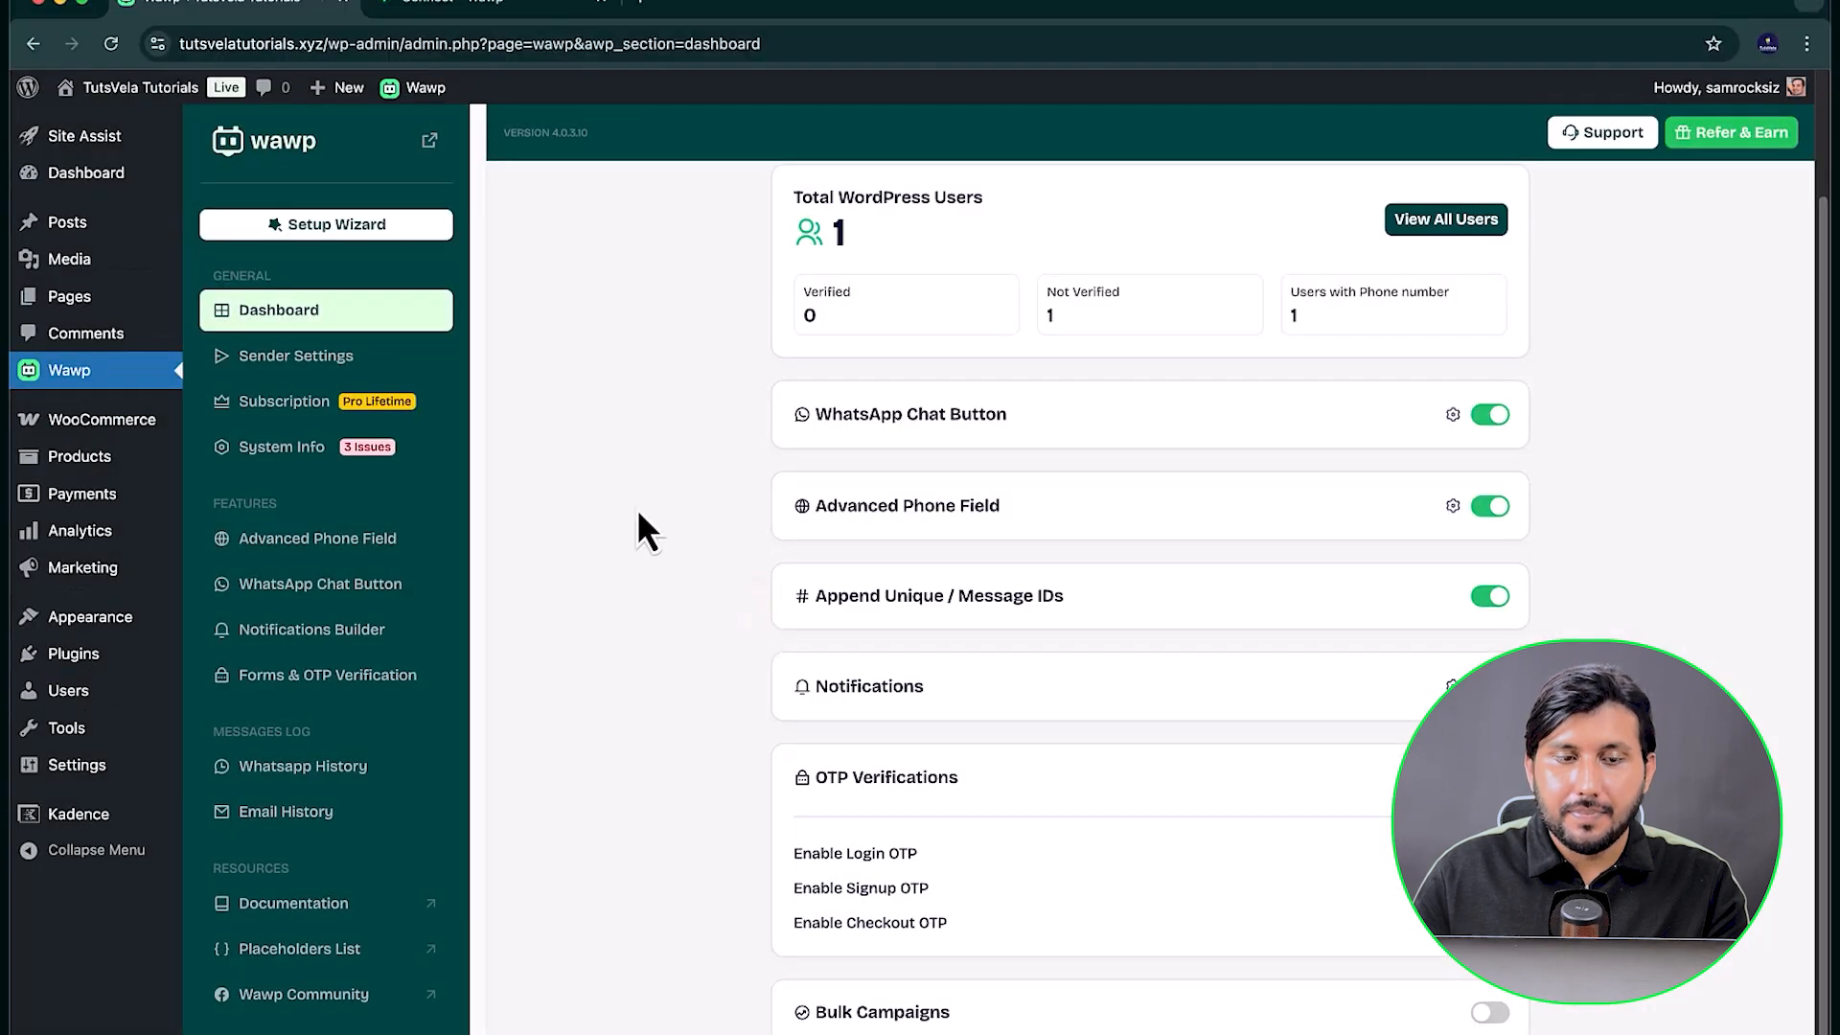
Step: Return to the WhatsApp Sender settings and review the sender assignments for OTP login, signup and checkout verification
left_click(337, 362)
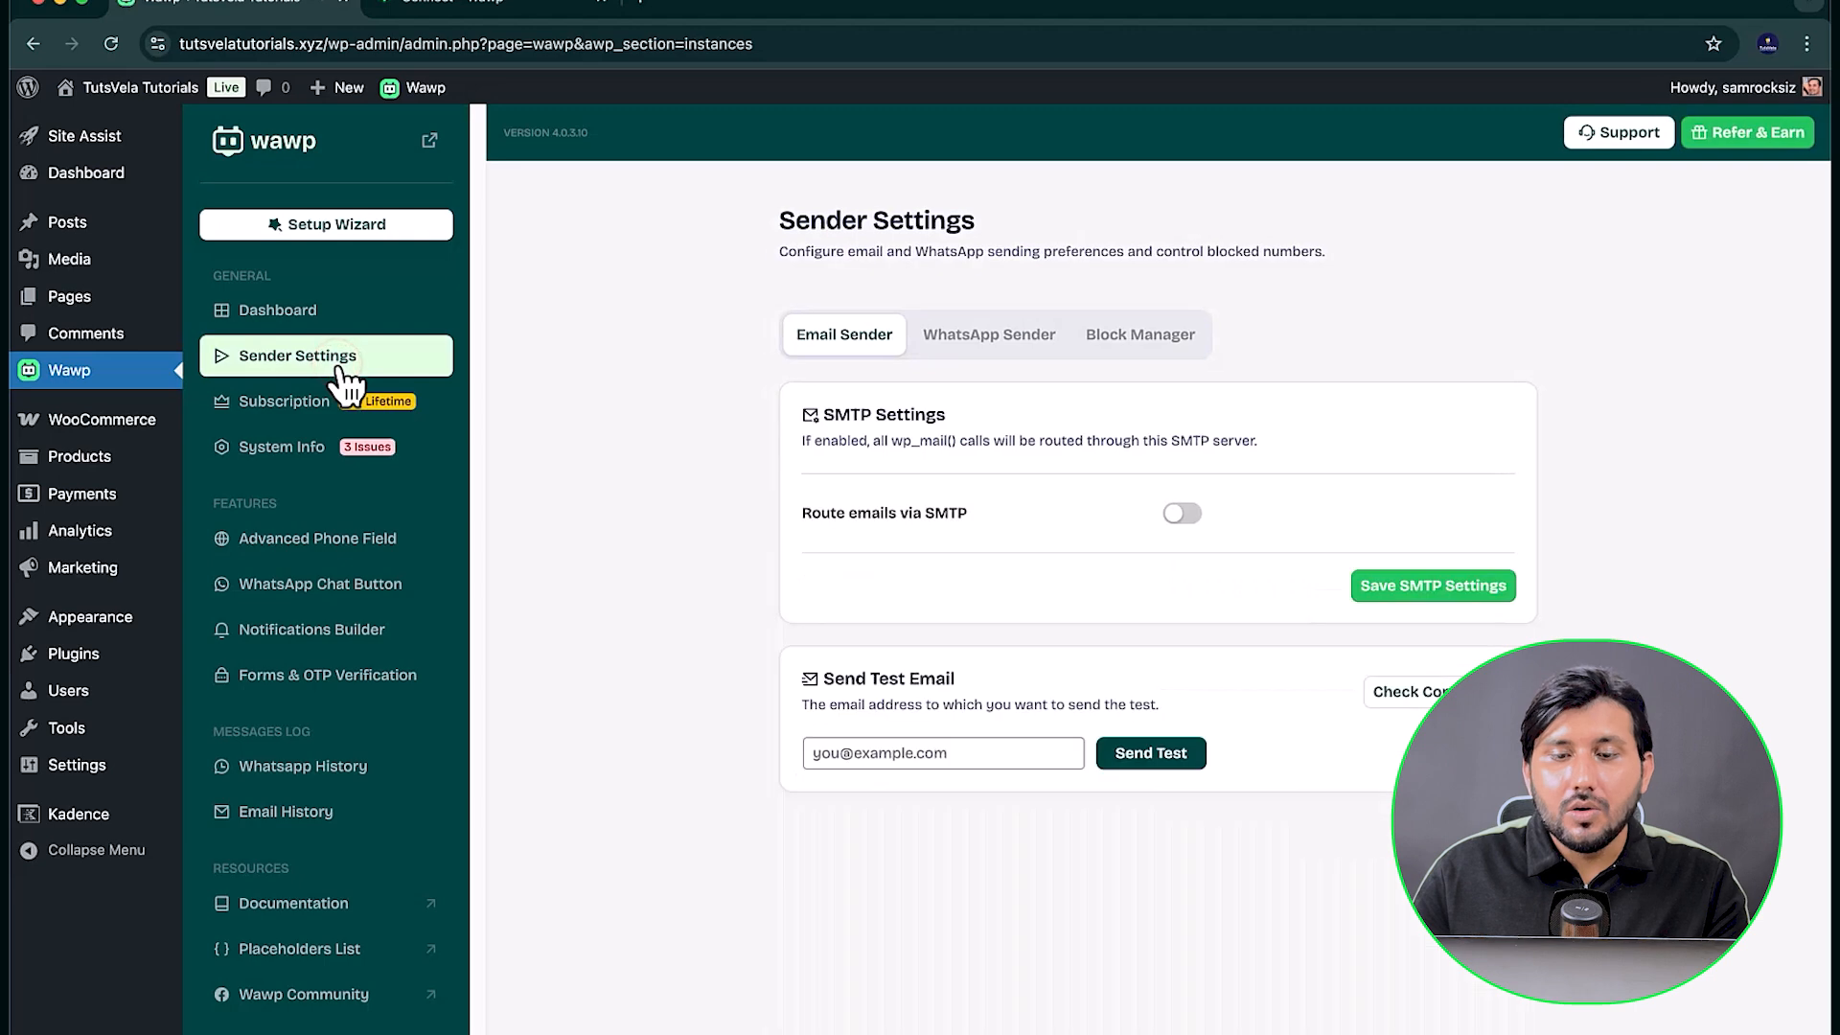
left_click(956, 346)
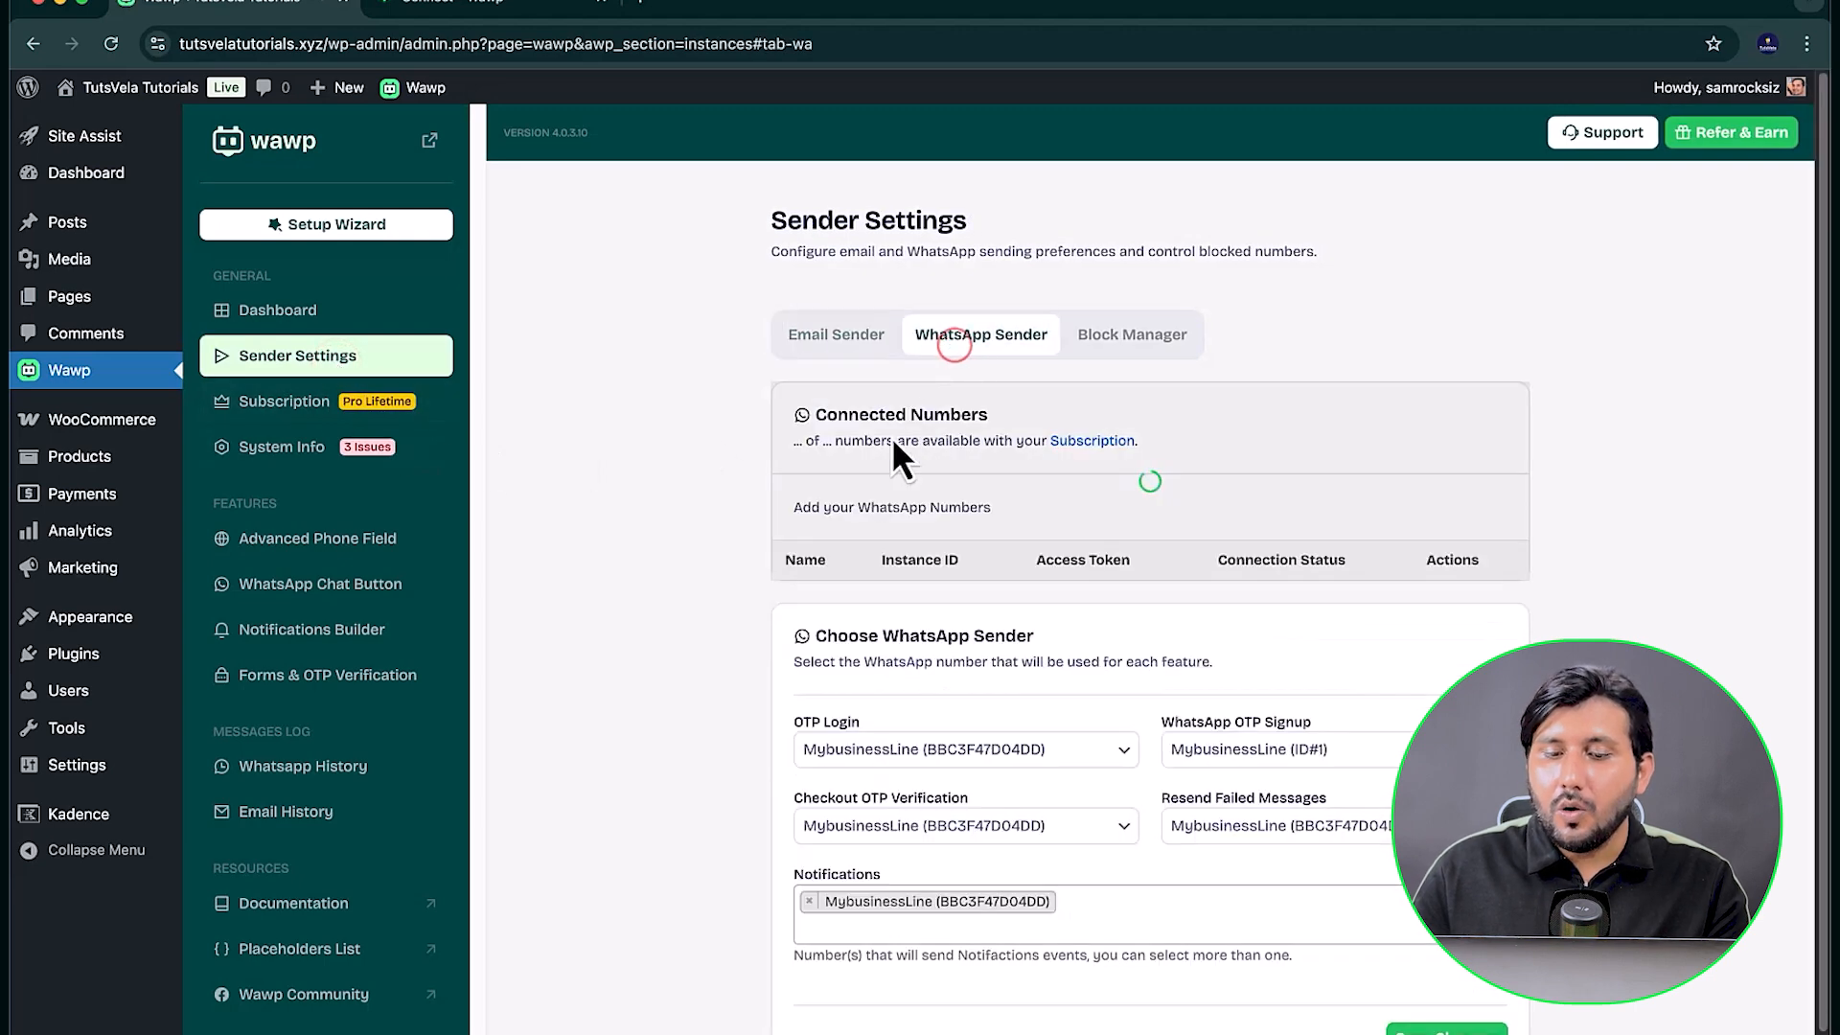
scroll(863, 536, "down", 1)
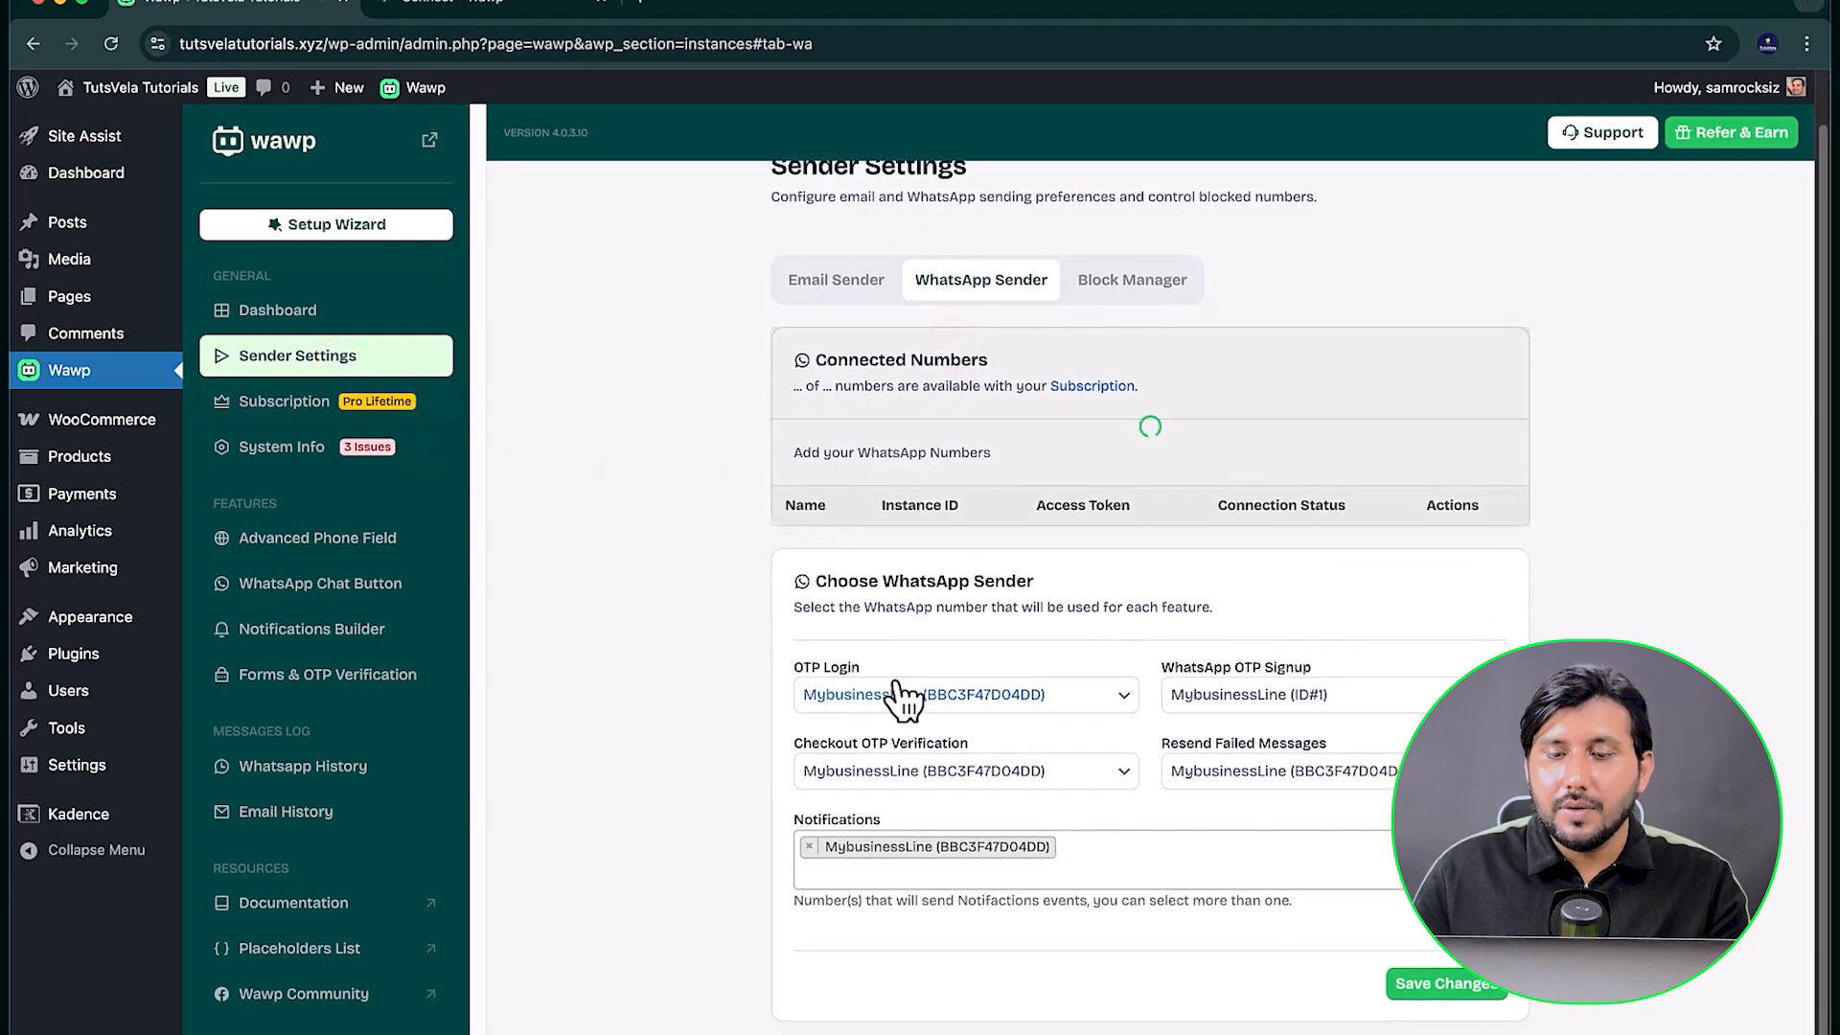